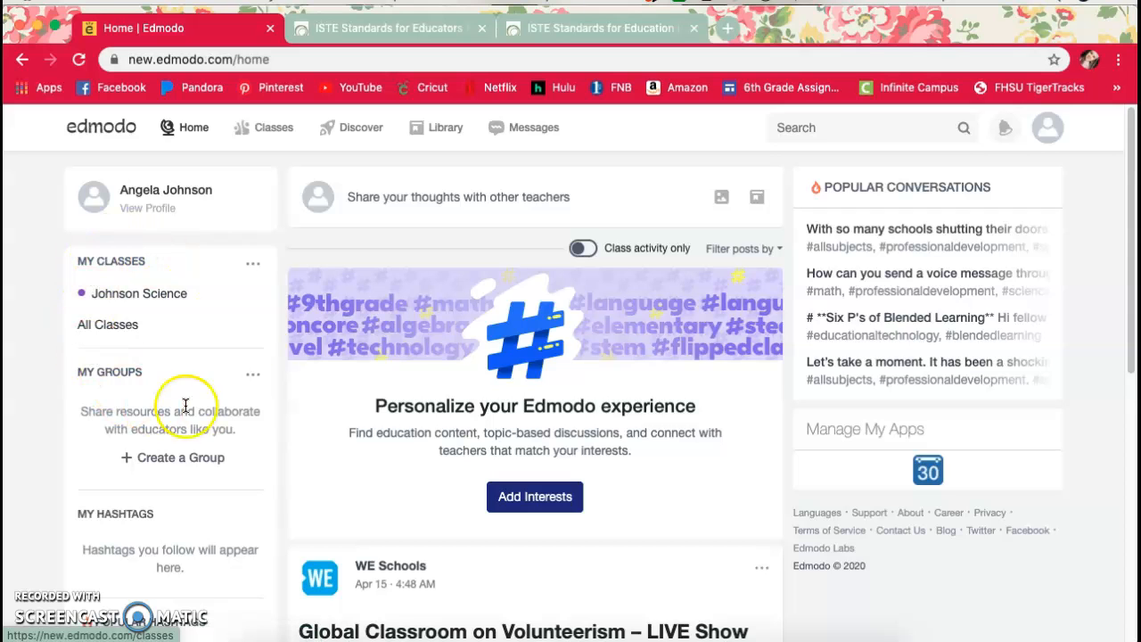
# - Open the 6th Grade science class and create a new quiz in it
pyautogui.click(205, 303)
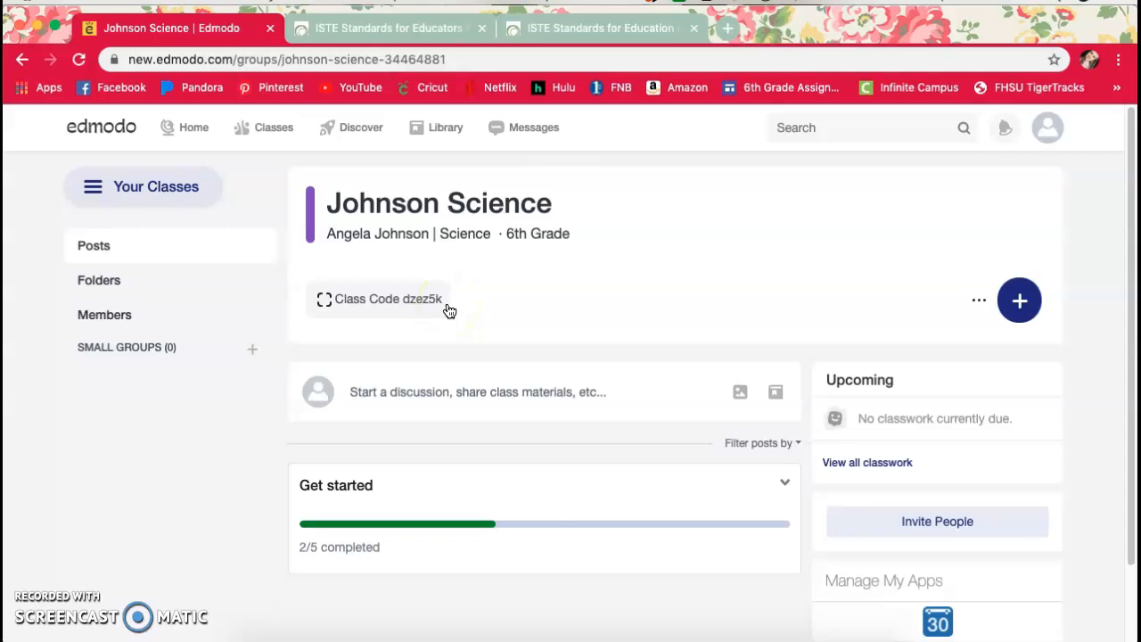
pyautogui.scroll(-2, 530, 538)
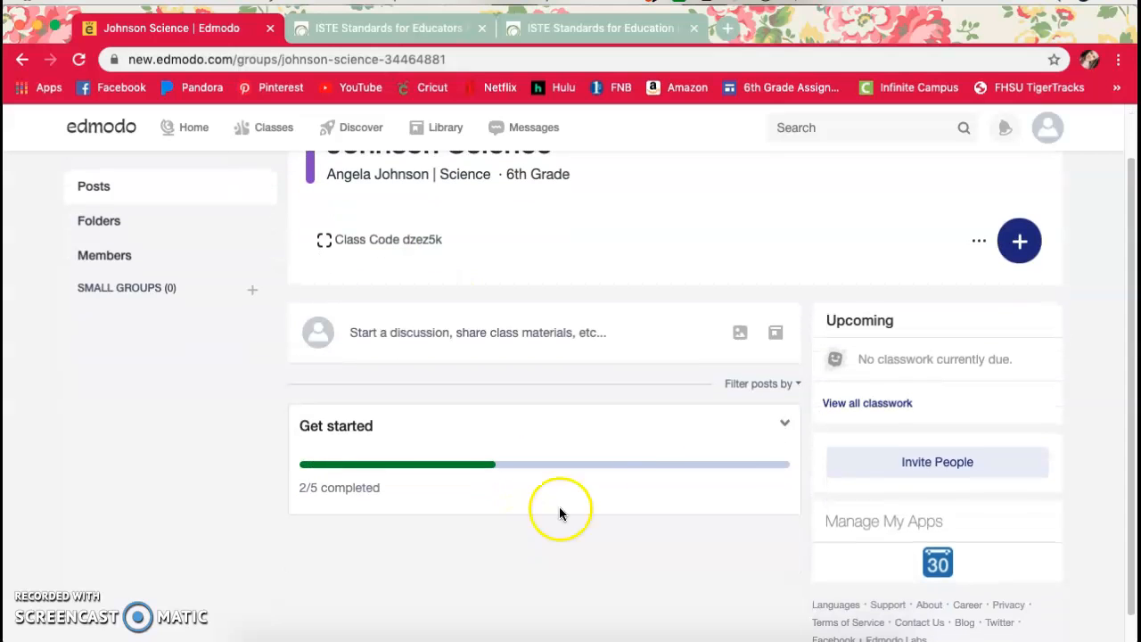
pyautogui.click(1021, 254)
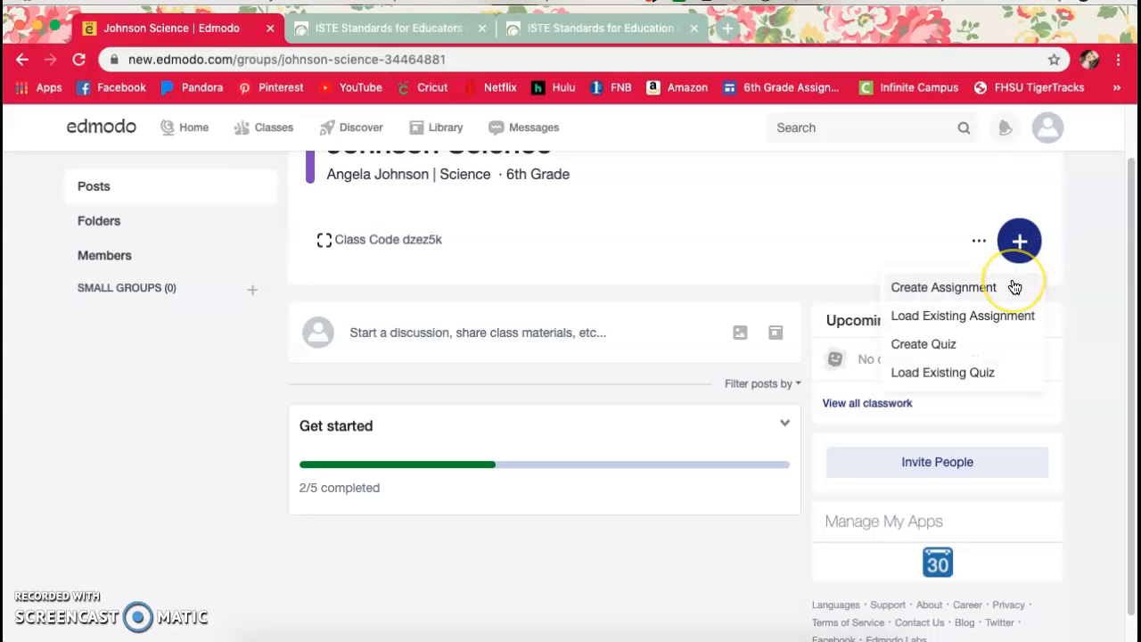
pyautogui.click(1014, 325)
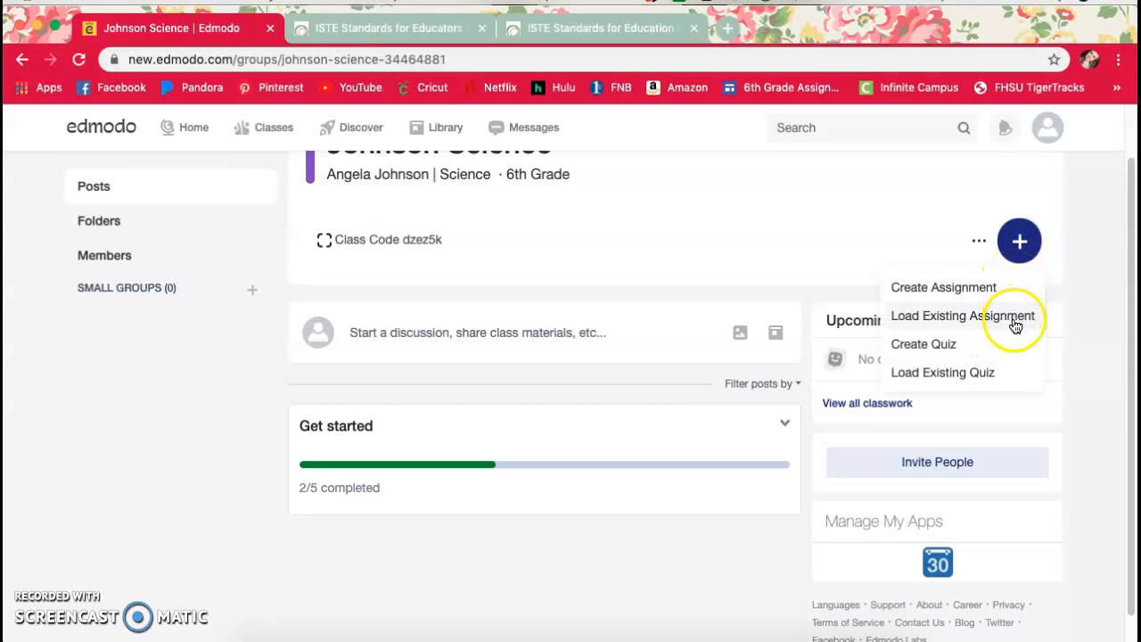
pyautogui.click(963, 348)
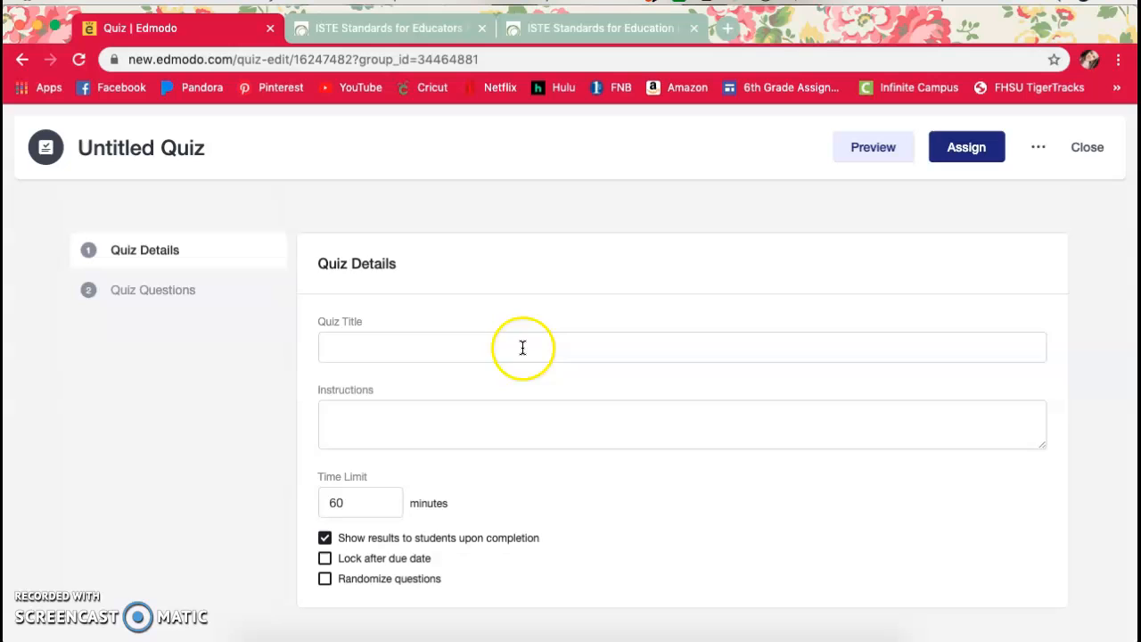
# - Title the quiz "Science Quiz" and set its time limit to 45 minutes
pyautogui.click(522, 348)
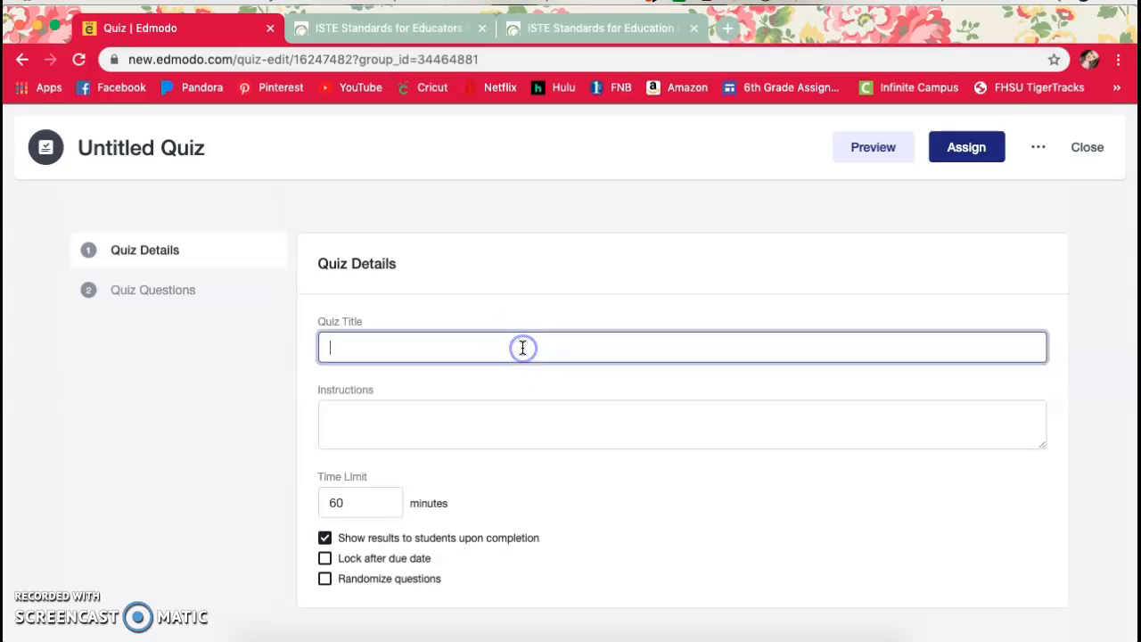
pyautogui.write('Science Quiz')
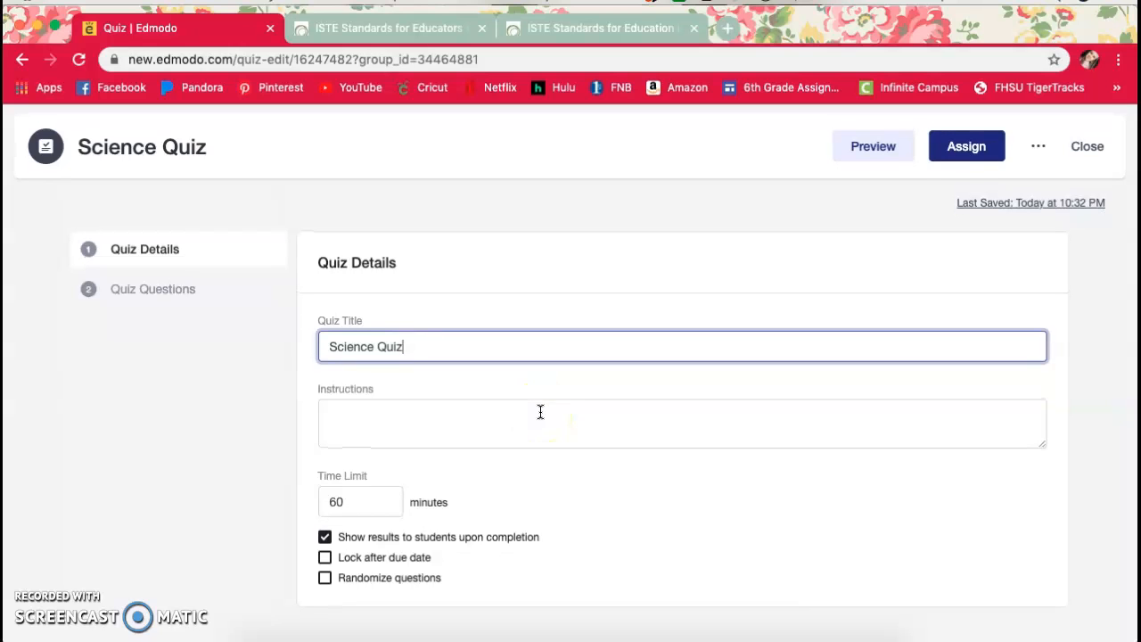
pyautogui.click(356, 499)
pyautogui.moveTo(356, 499); pyautogui.dragTo(322, 499)
pyautogui.write('45')
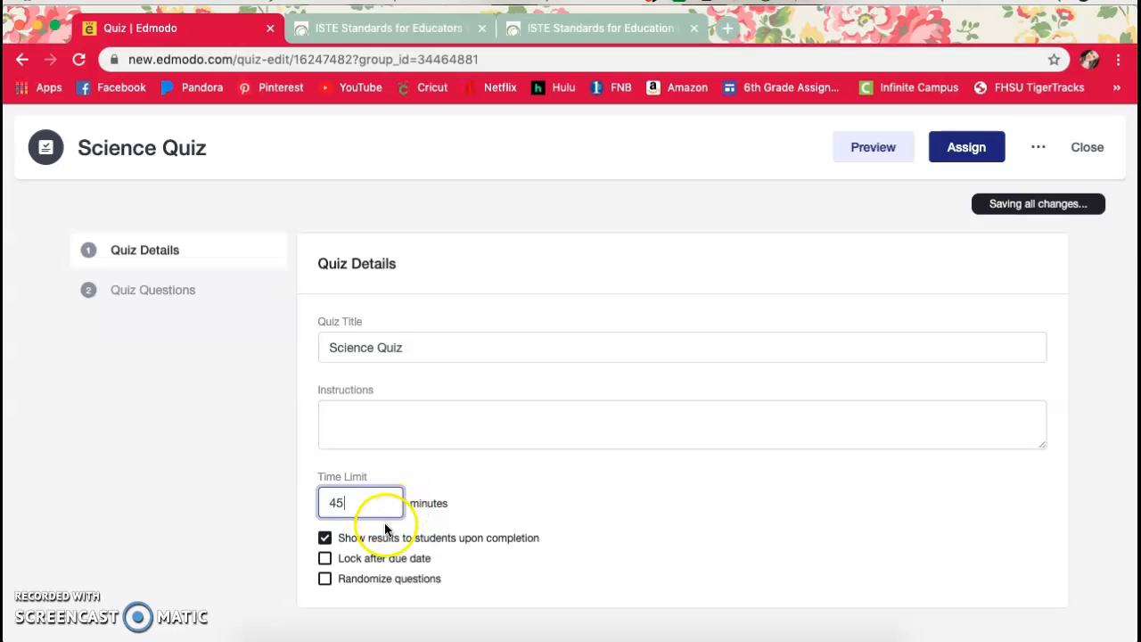
# - Turn off showing results to students upon completion, and enable Lock after due date and Randomize questions
pyautogui.click(326, 539)
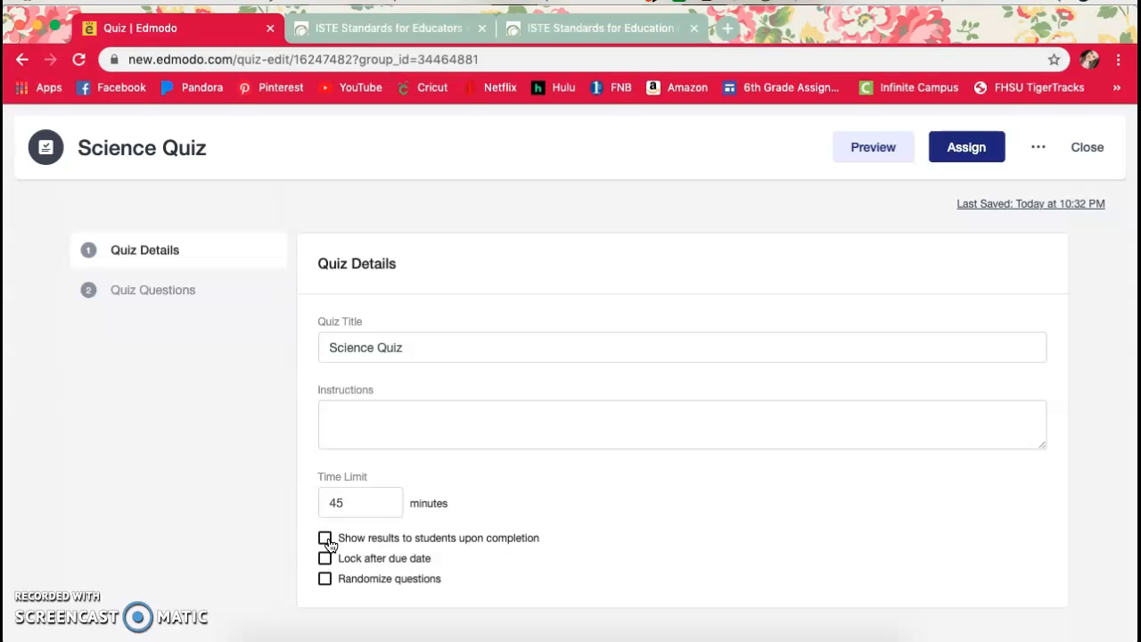
pyautogui.click(326, 559)
pyautogui.click(325, 579)
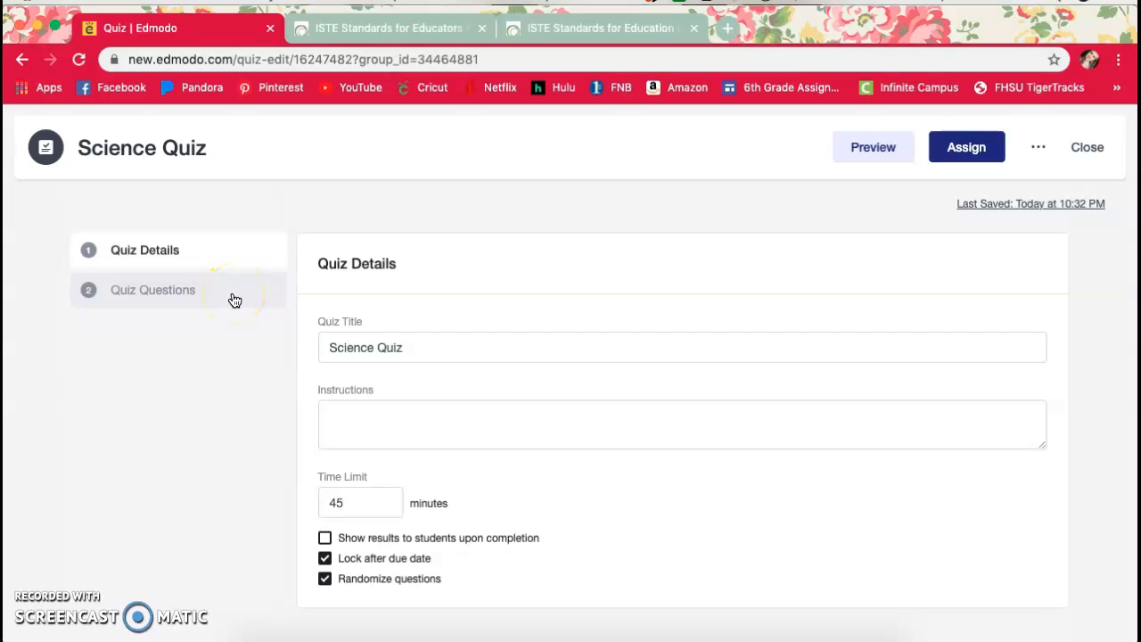
# - Enter the instructions "Complete the quiz before the end of the hour. If time runs out, please see me to set up a time to finish the quiz."
pyautogui.click(373, 401)
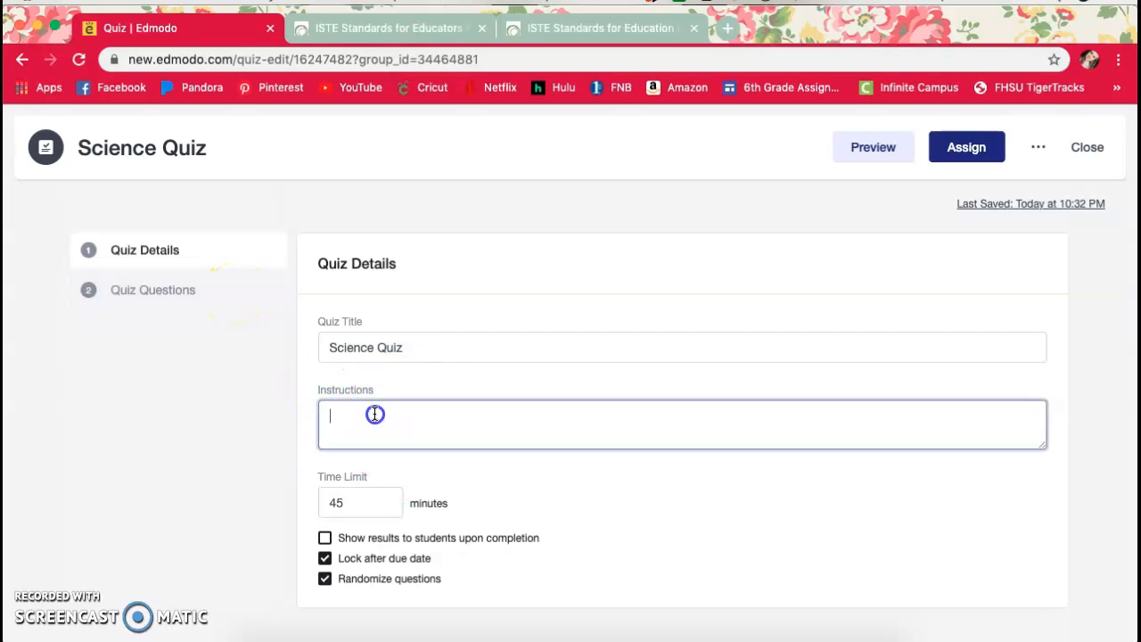
pyautogui.write('Complete tehe quiz')
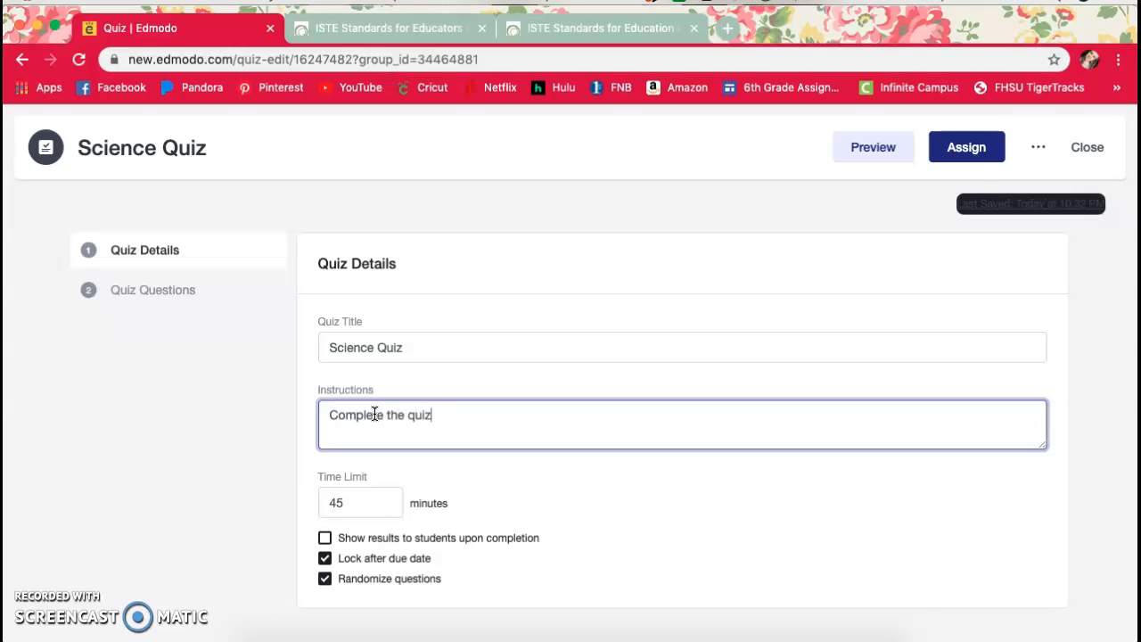
pyautogui.write(' before the end of the hour')
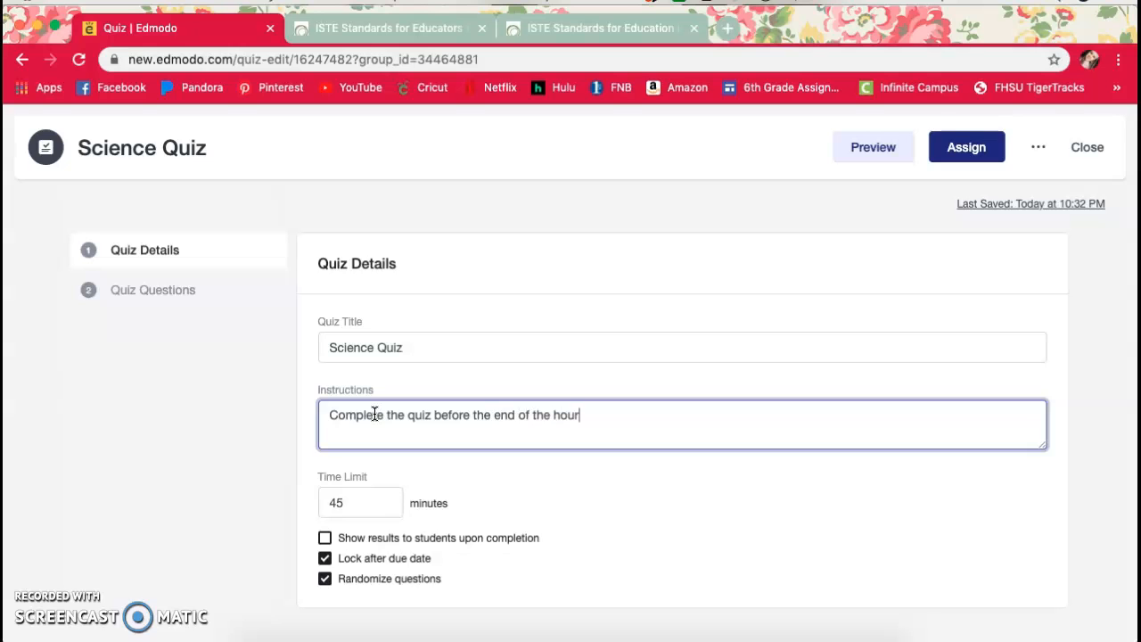
pyautogui.write('. If time runs out, pleas')
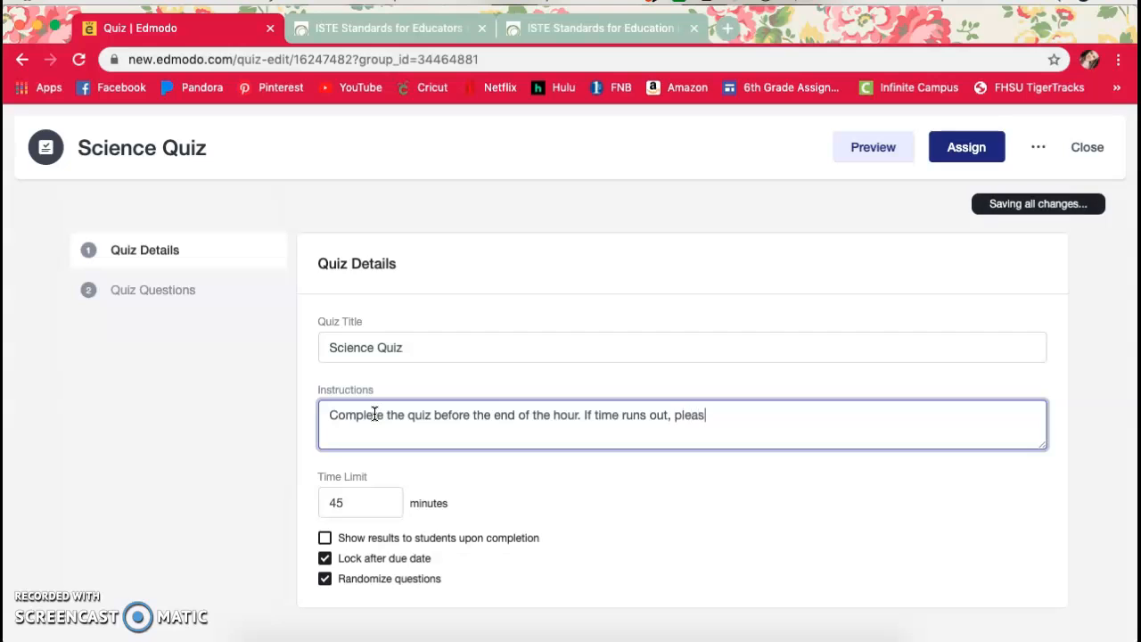
pyautogui.write('e see me to se t up a time')
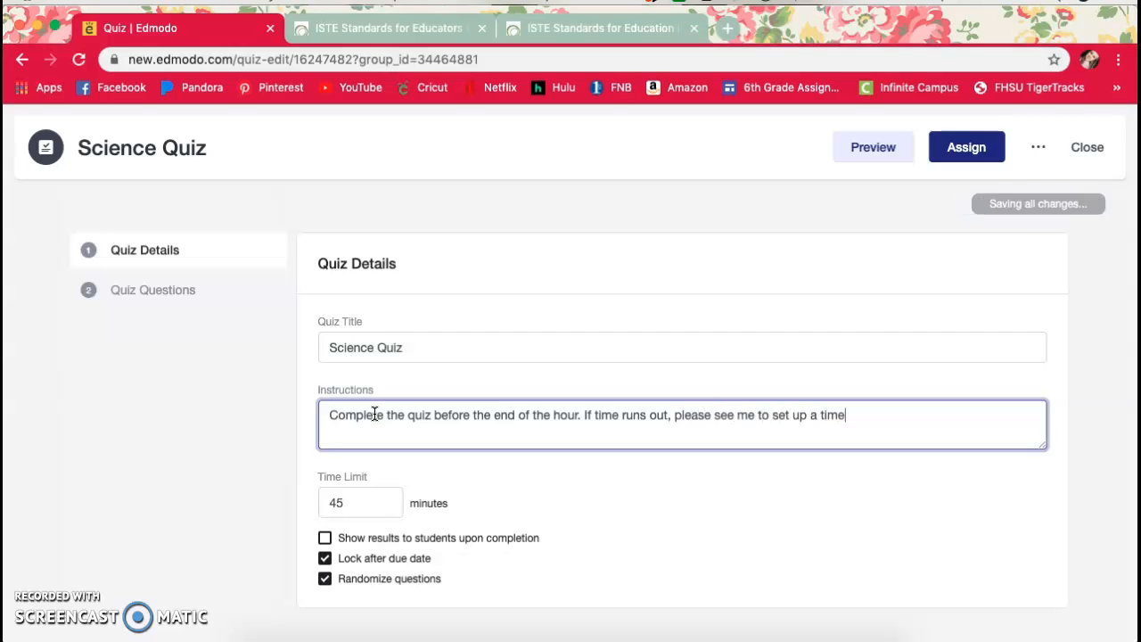
pyautogui.write(' to finish the quiz.')
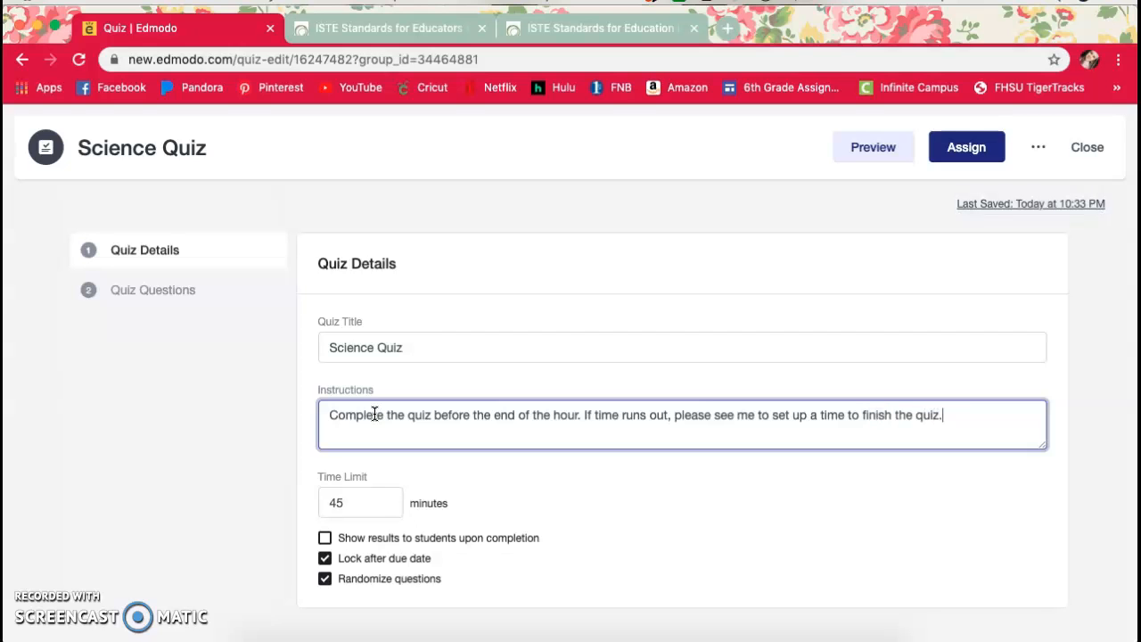
# - Set up question 1 as Multiple Choice with the text "The ___________ is the mostly solid, rocky part of the Earth."
pyautogui.click(152, 296)
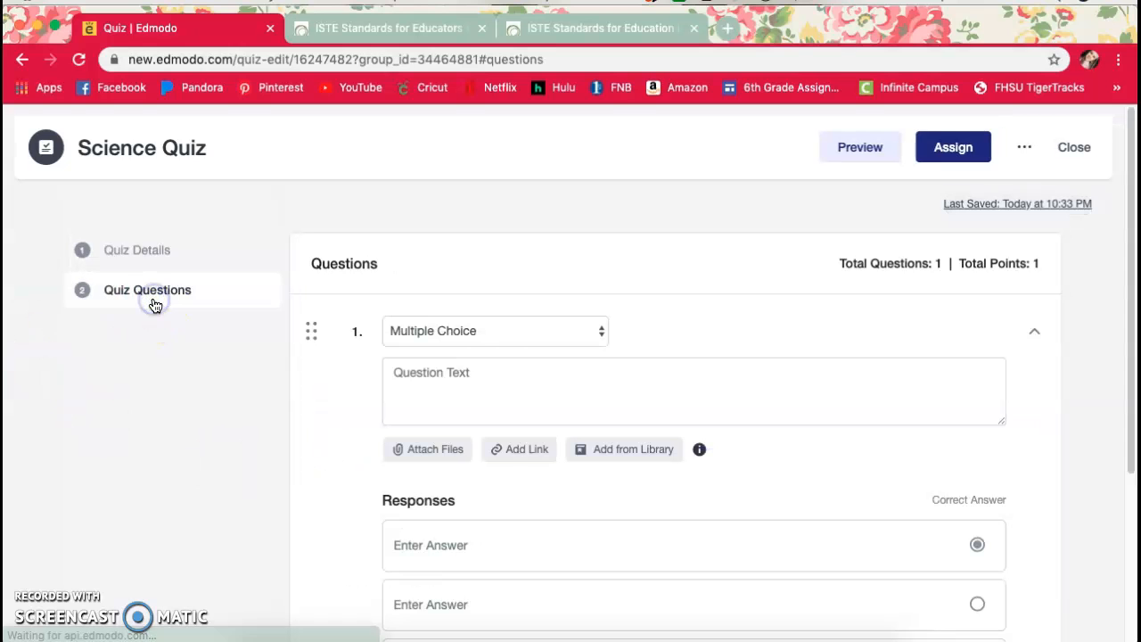
pyautogui.click(472, 334)
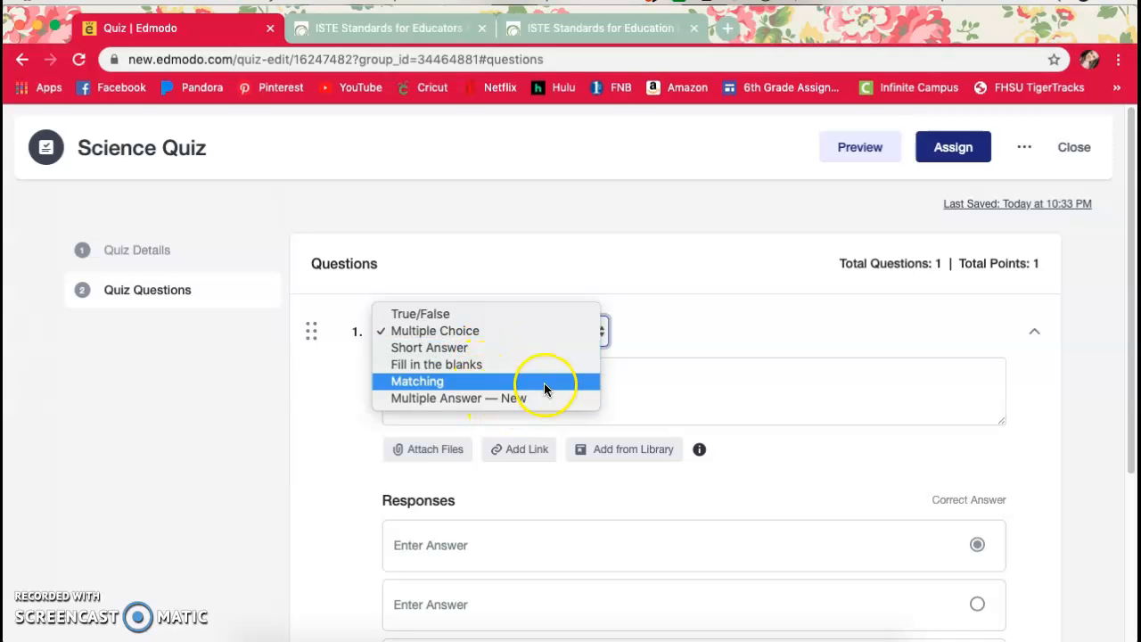
pyautogui.click(487, 336)
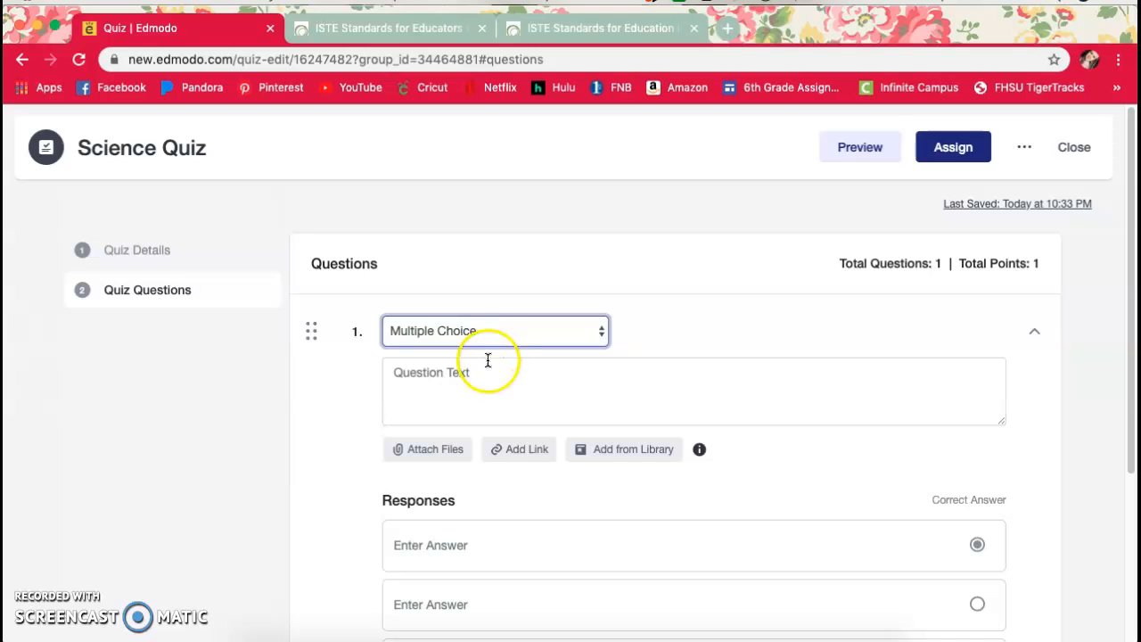
pyautogui.click(491, 374)
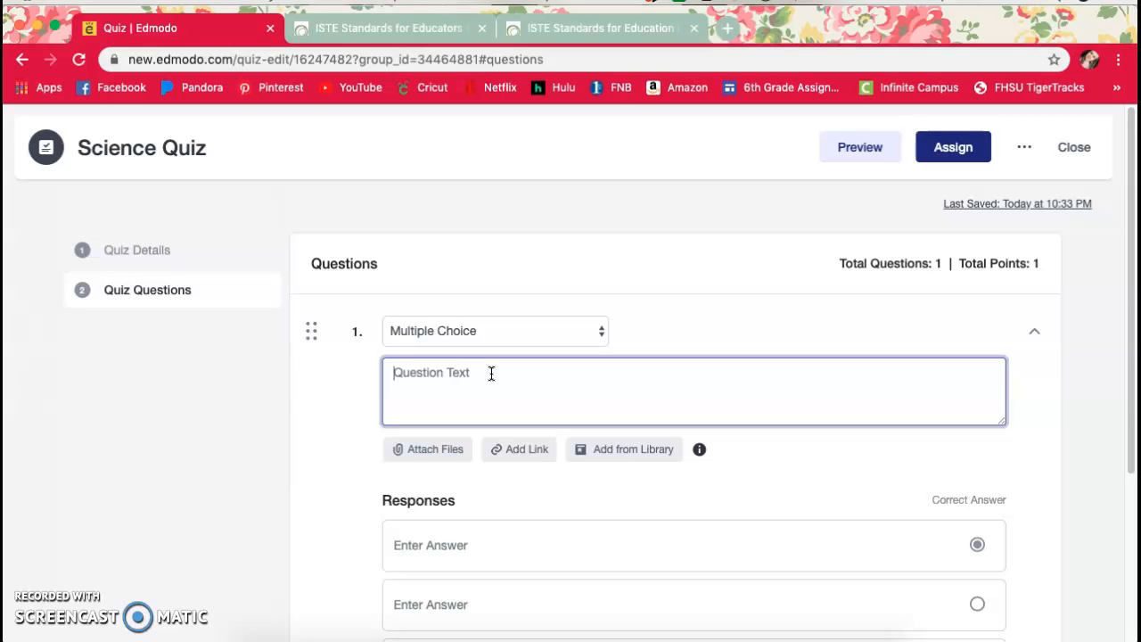
pyautogui.write('The ___________ is the mostly solid, rocky part of the Earth.')
pyautogui.click(588, 370)
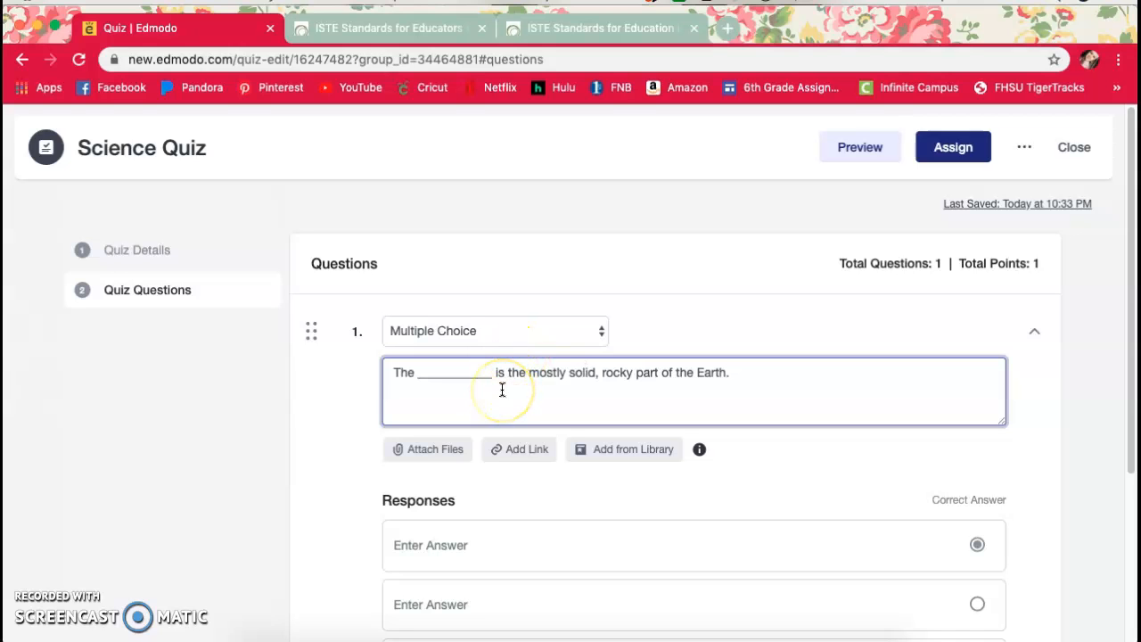
# - Fill in the first three responses of question 1 with Geosphere, Biosphere and Cryosphere
pyautogui.scroll(-1, 502, 390)
pyautogui.scroll(-3, 502, 390)
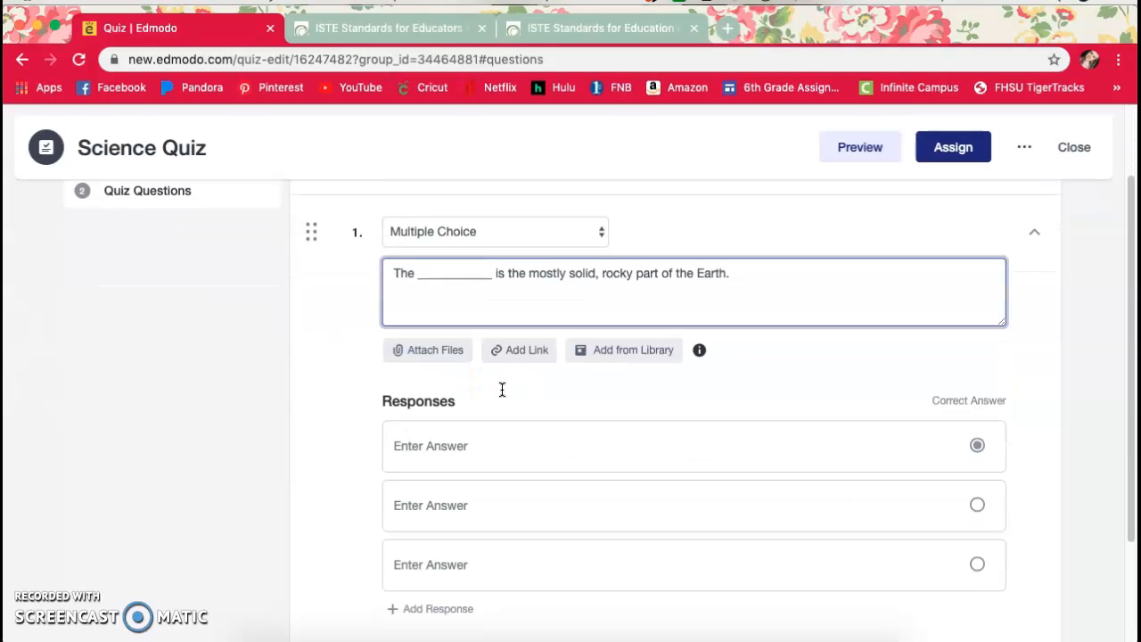
pyautogui.scroll(-1, 505, 435)
pyautogui.scroll(-3, 504, 435)
pyautogui.click(467, 381)
pyautogui.click(458, 366)
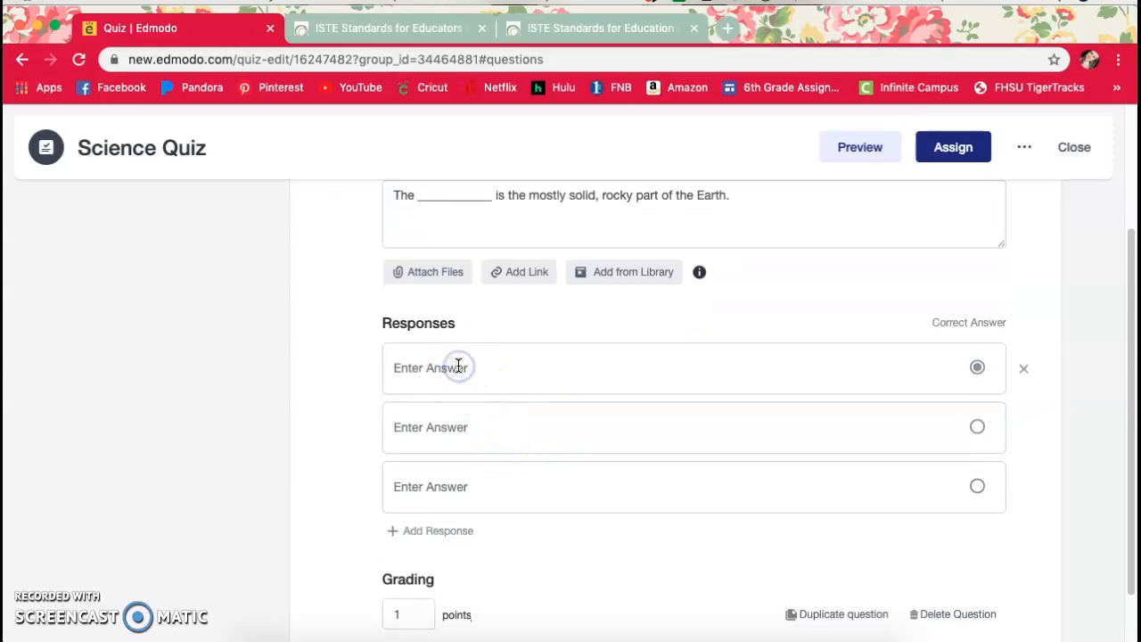
pyautogui.write('Geosphere')
pyautogui.click(481, 428)
pyautogui.write('Biosh')
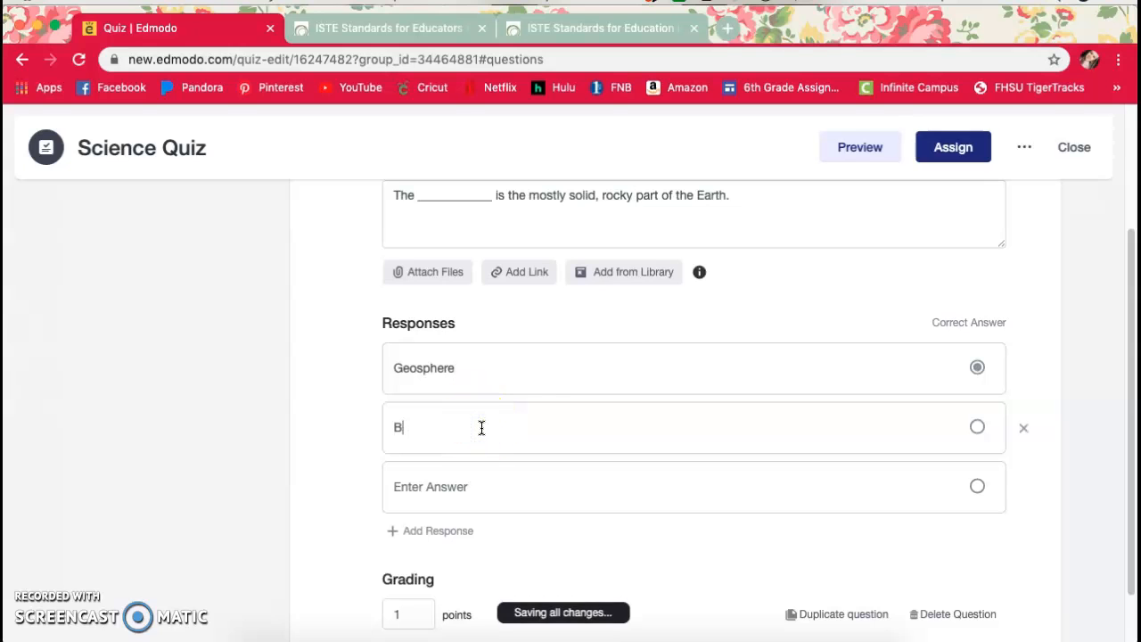
pyautogui.press('BackSpace')
pyautogui.write('phere')
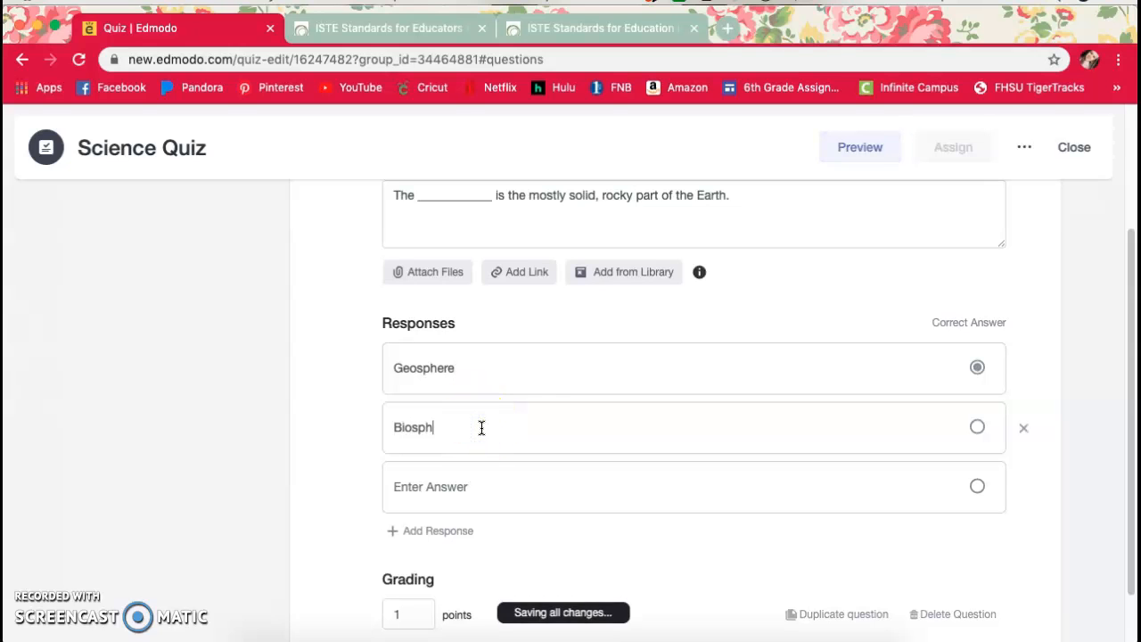
pyautogui.click(503, 471)
pyautogui.write('Cryo')
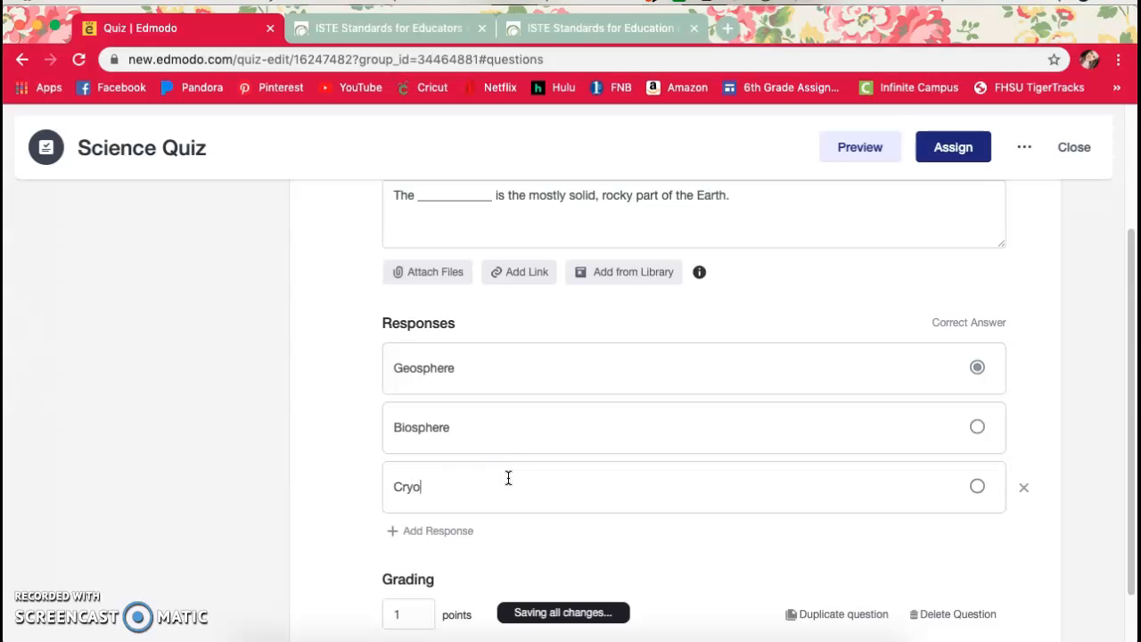
pyautogui.write('sphere')
# - Add two more responses to question 1, Atmosphere and Hydrosphere
pyautogui.click(456, 531)
pyautogui.click(458, 544)
pyautogui.write('Atmospere')
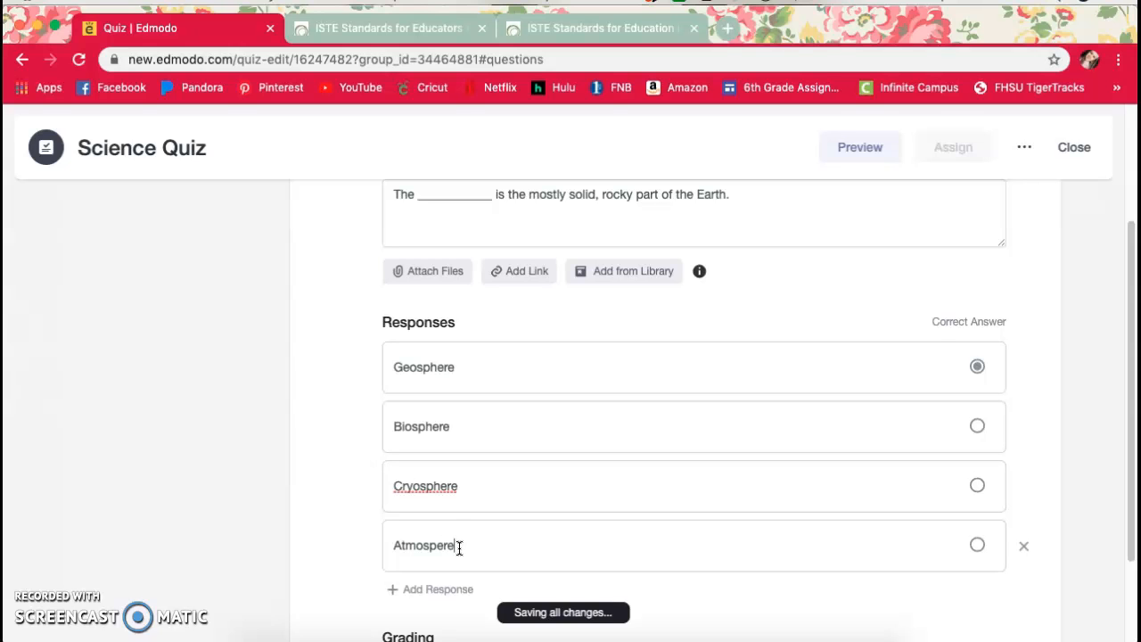
pyautogui.press('BackSpace')
pyautogui.press('BackSpace')
pyautogui.press('BackSpace')
pyautogui.write('here')
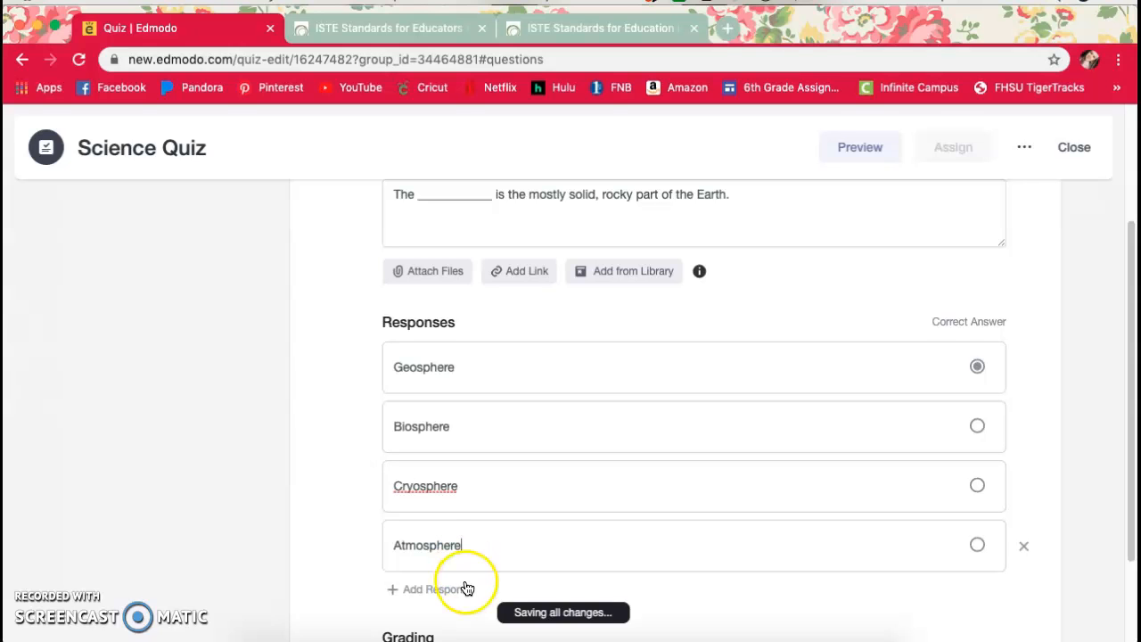
pyautogui.scroll(-1, 476, 584)
pyautogui.click(445, 535)
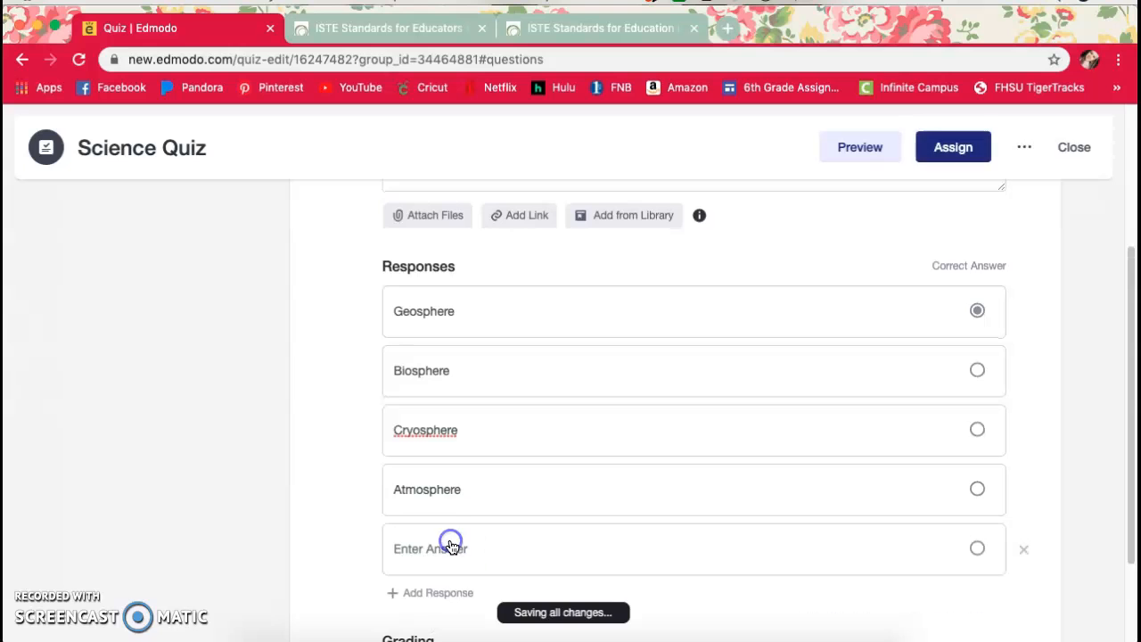
pyautogui.write('Hydrosphere')
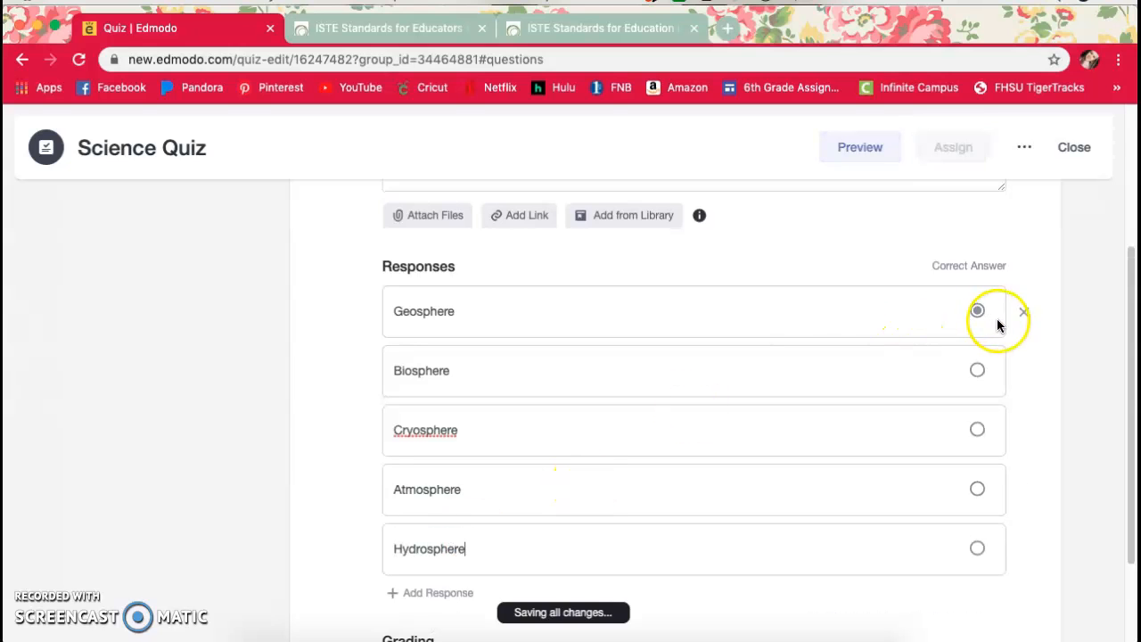
pyautogui.scroll(-3, 802, 499)
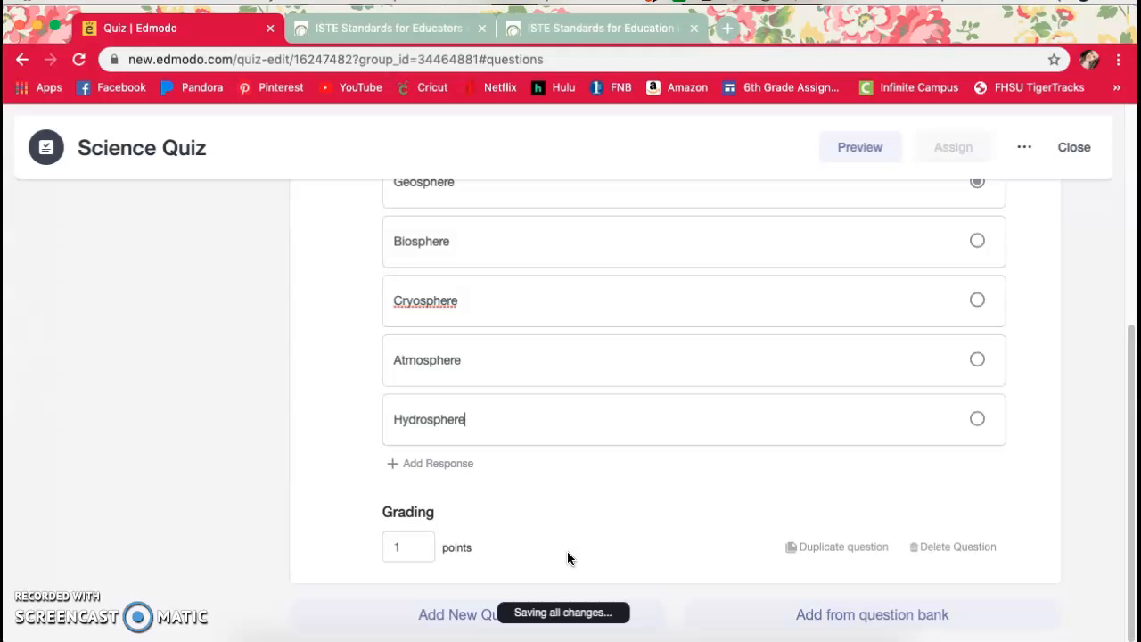
pyautogui.click(415, 550)
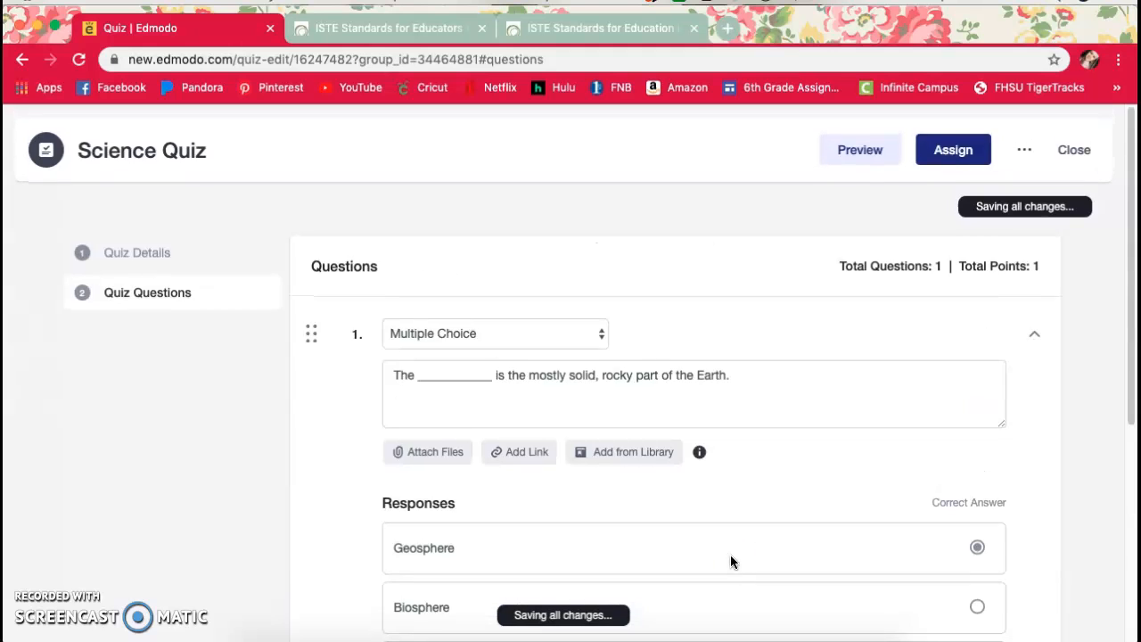
pyautogui.click(961, 380)
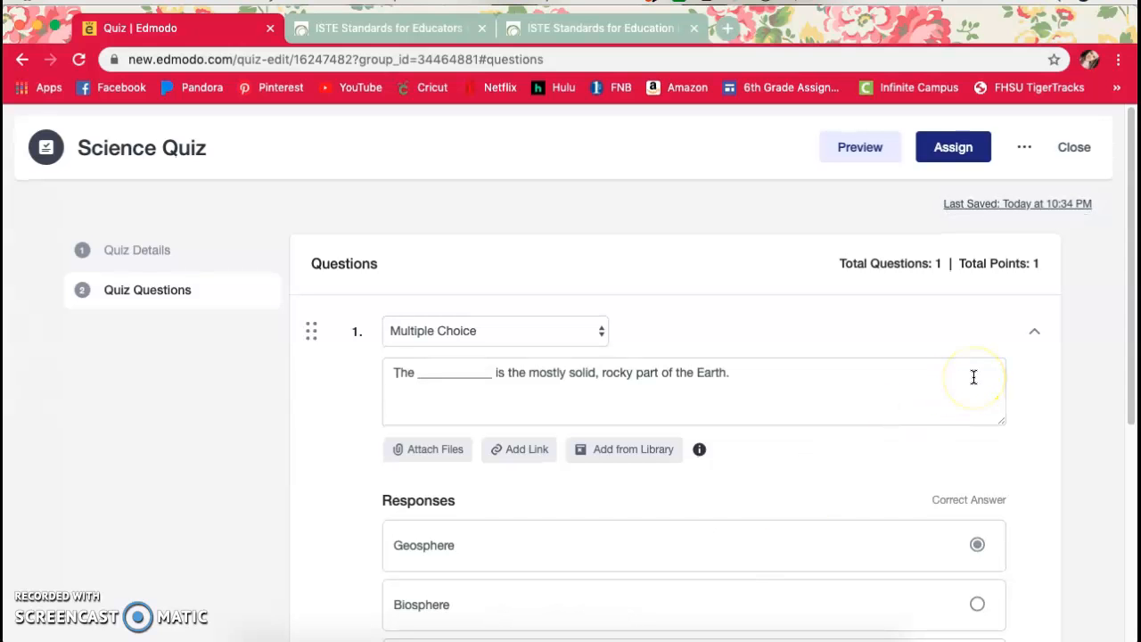
pyautogui.click(994, 311)
# - Begin assigning the Science Quiz and set it due on 04/20/2020 at 3:00 PM
pyautogui.click(966, 148)
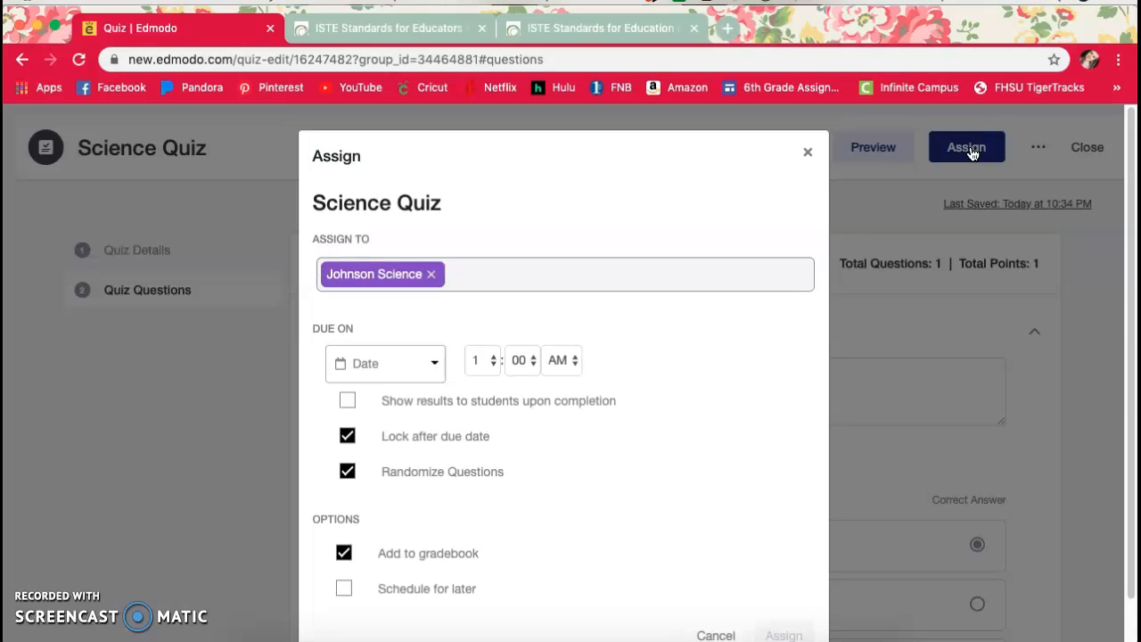
pyautogui.click(425, 365)
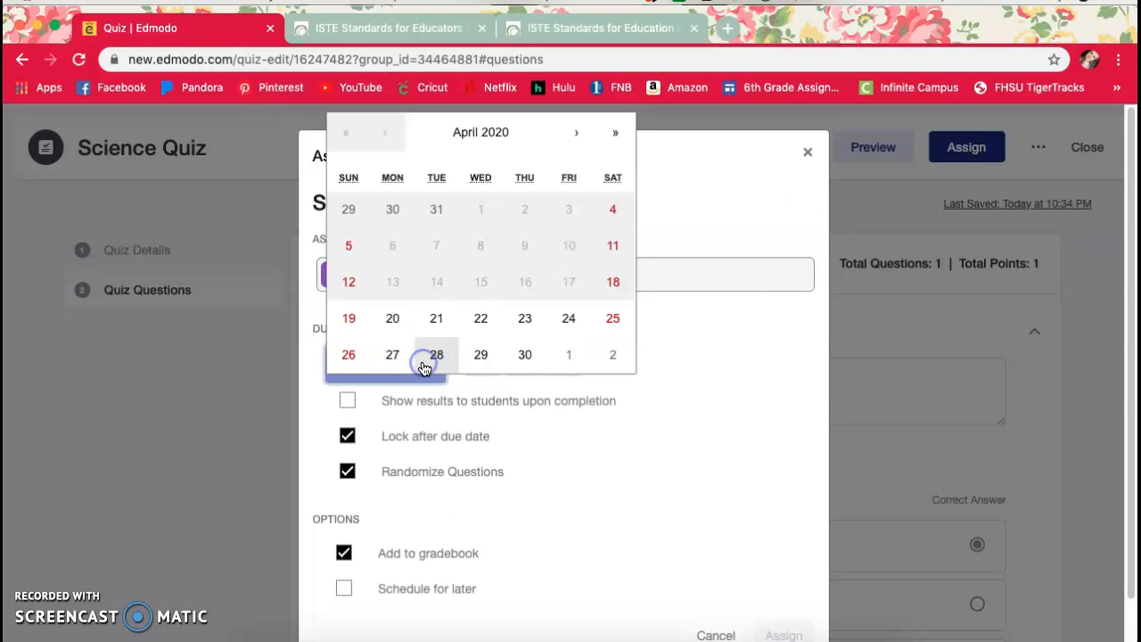
pyautogui.click(396, 323)
pyautogui.click(480, 360)
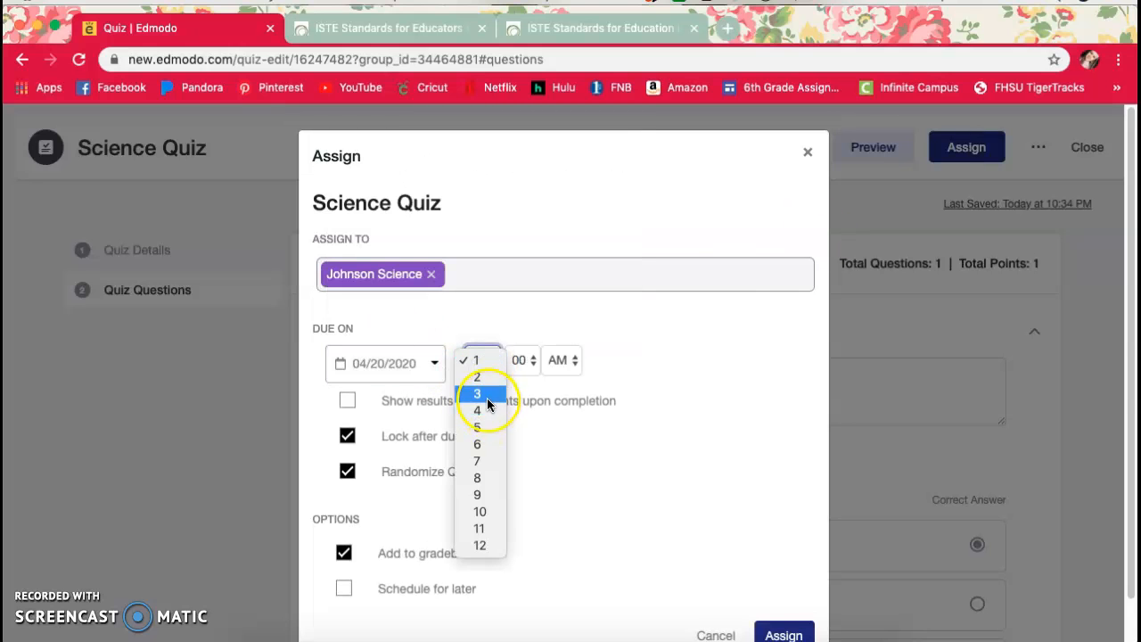
pyautogui.click(481, 394)
pyautogui.click(562, 364)
pyautogui.click(558, 375)
# - Assign the quiz to the class with the current options and view its post in the class feed
pyautogui.scroll(-1, 570, 381)
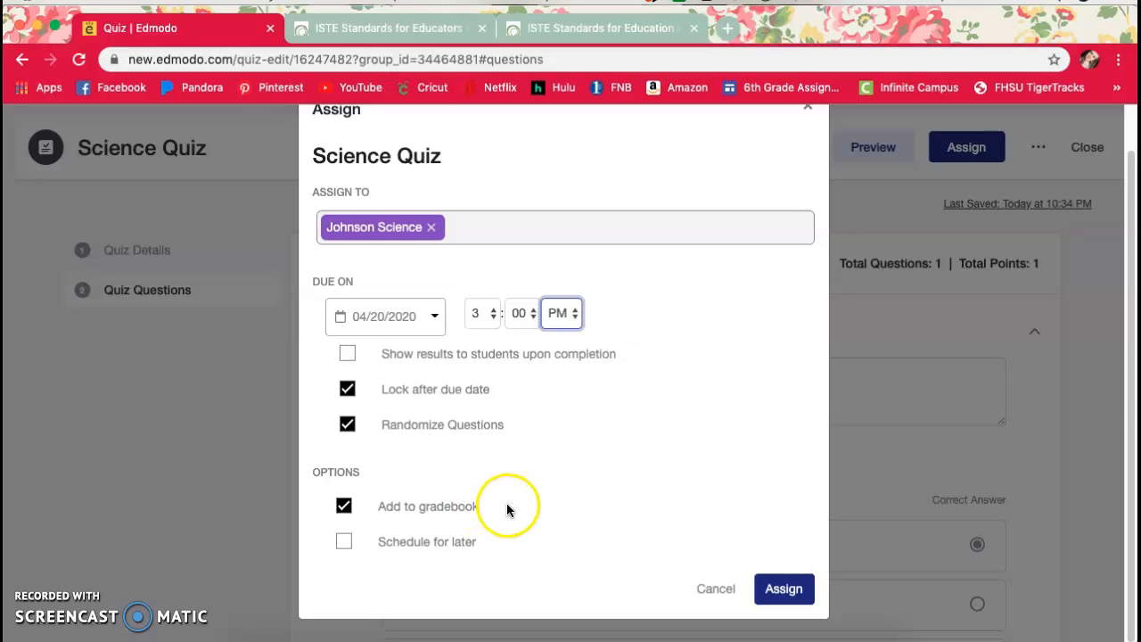
pyautogui.click(785, 592)
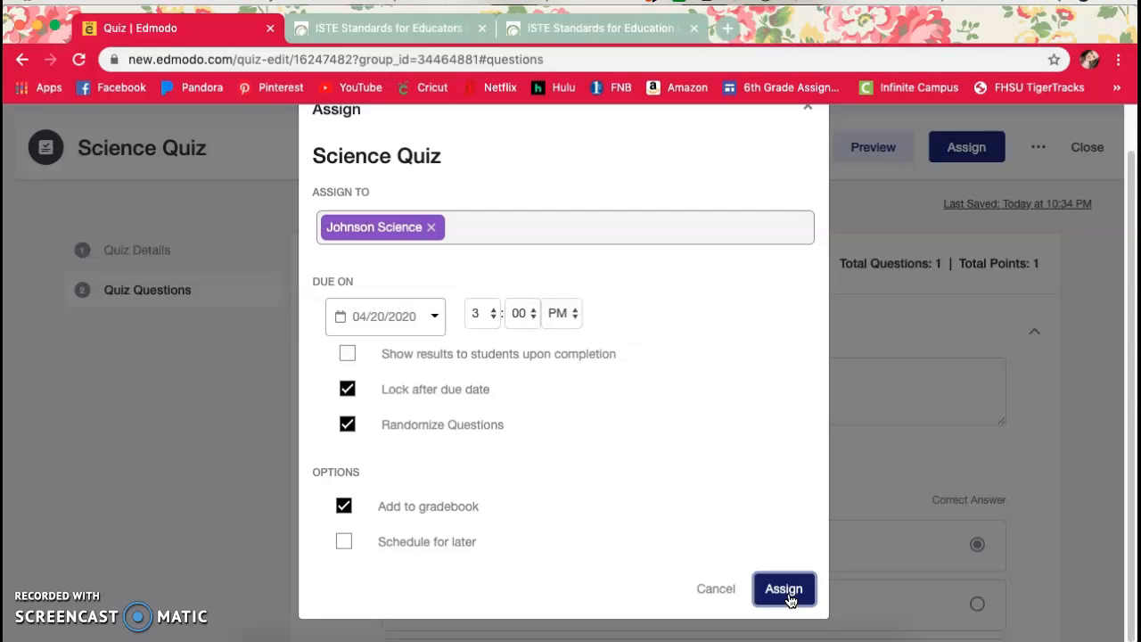
pyautogui.click(786, 592)
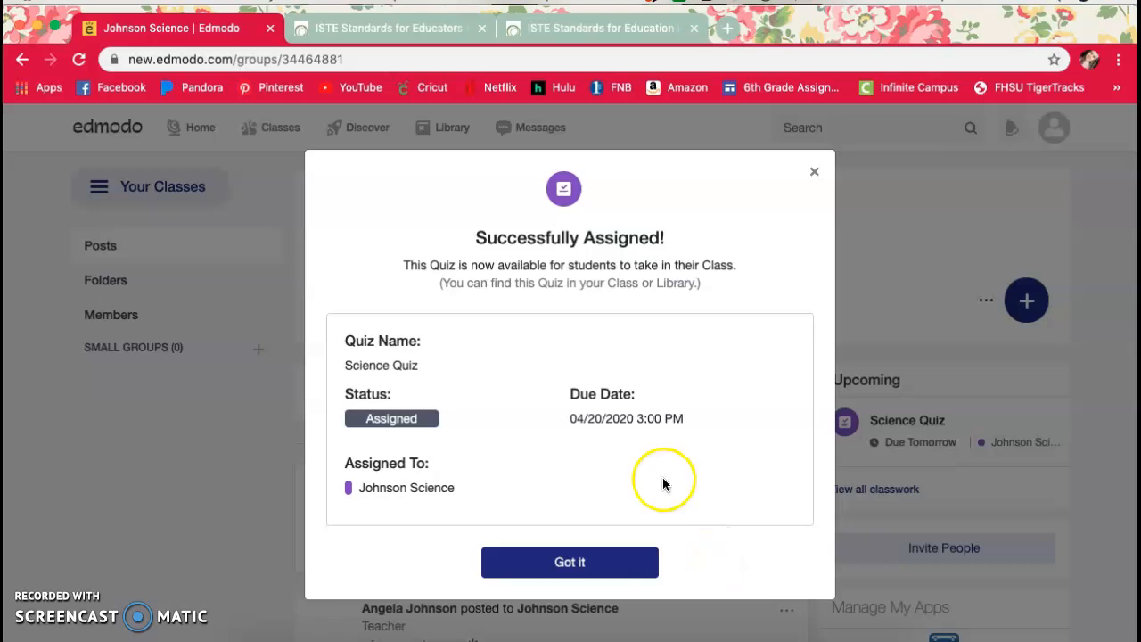
pyautogui.click(643, 561)
pyautogui.scroll(-3, 638, 554)
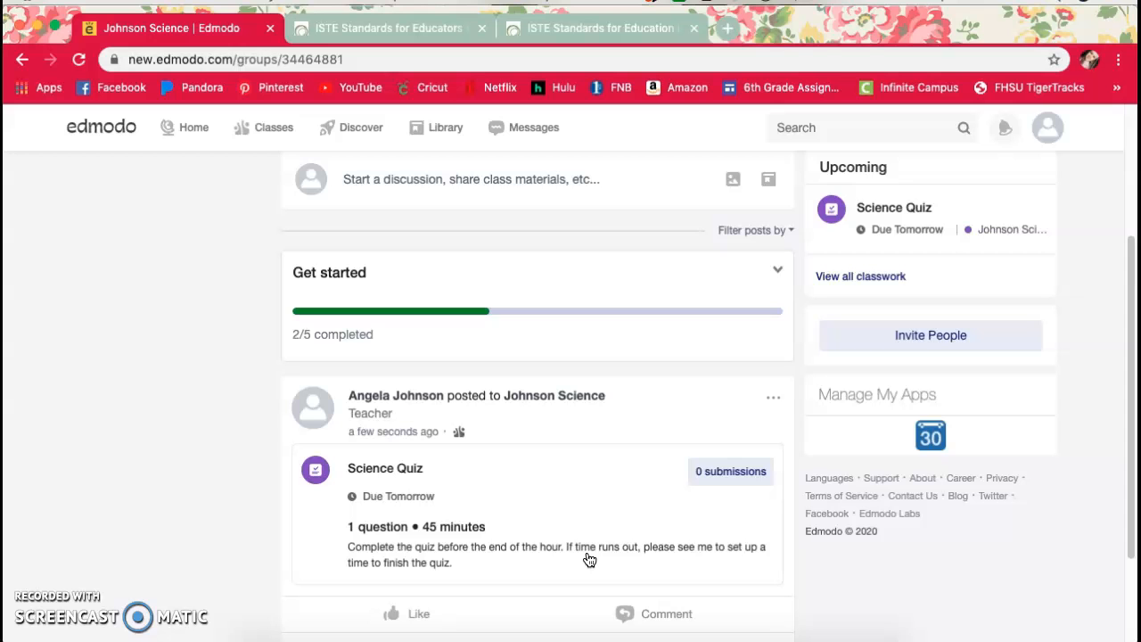
pyautogui.scroll(3, 589, 559)
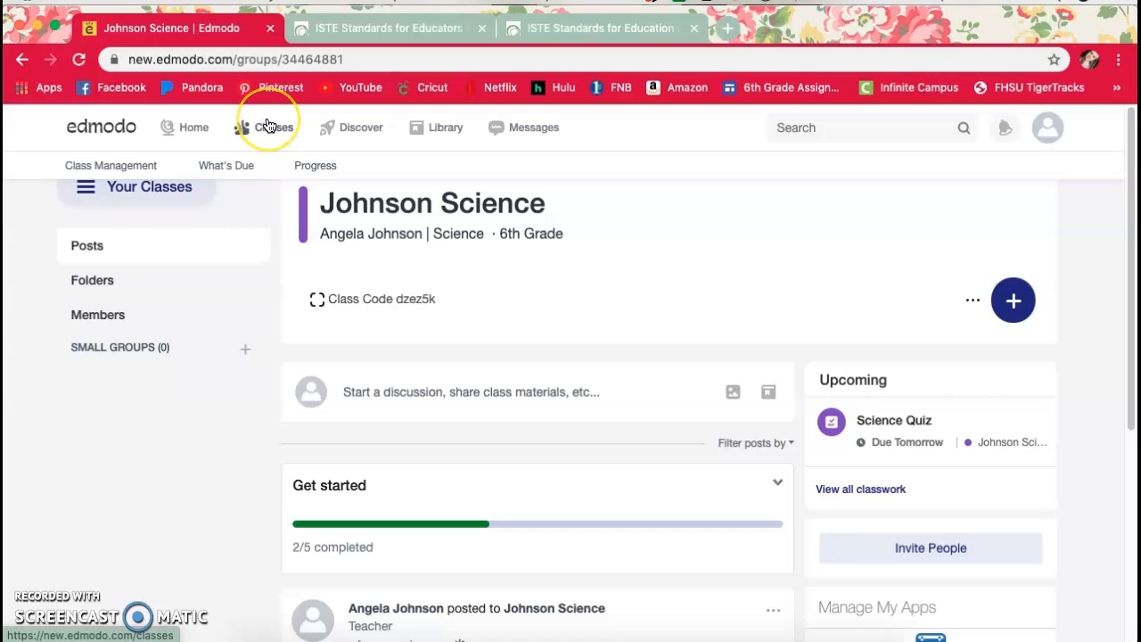
# - Dismiss the repeated assignment confirmation and open the class's Progress gradebook
pyautogui.click(317, 167)
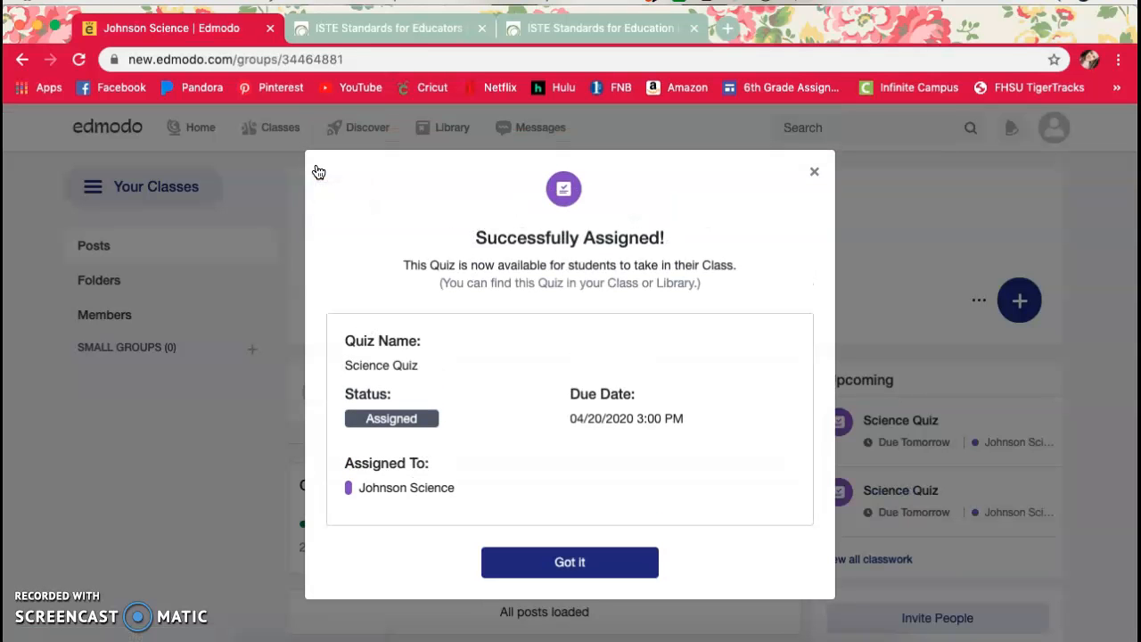
pyautogui.click(812, 170)
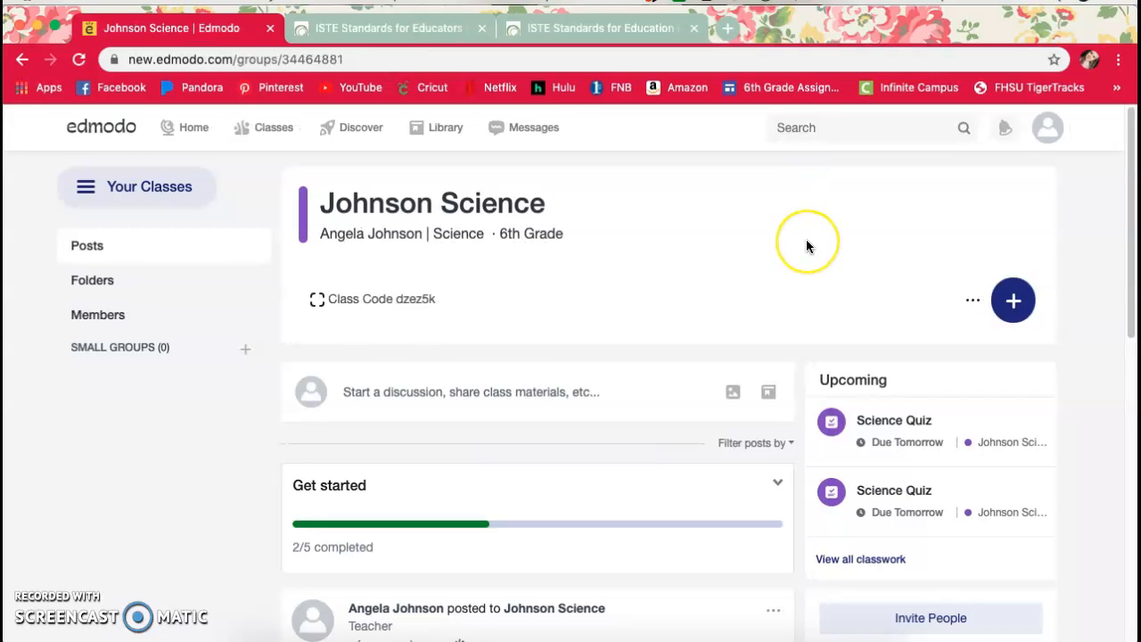
pyautogui.moveTo(274, 127)
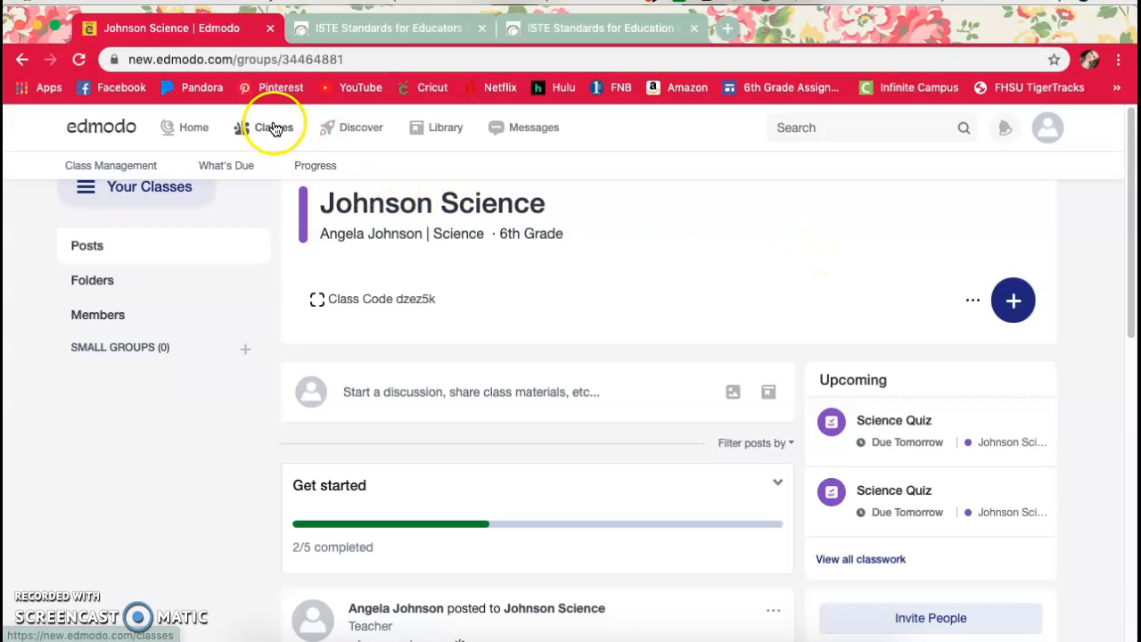
pyautogui.click(310, 172)
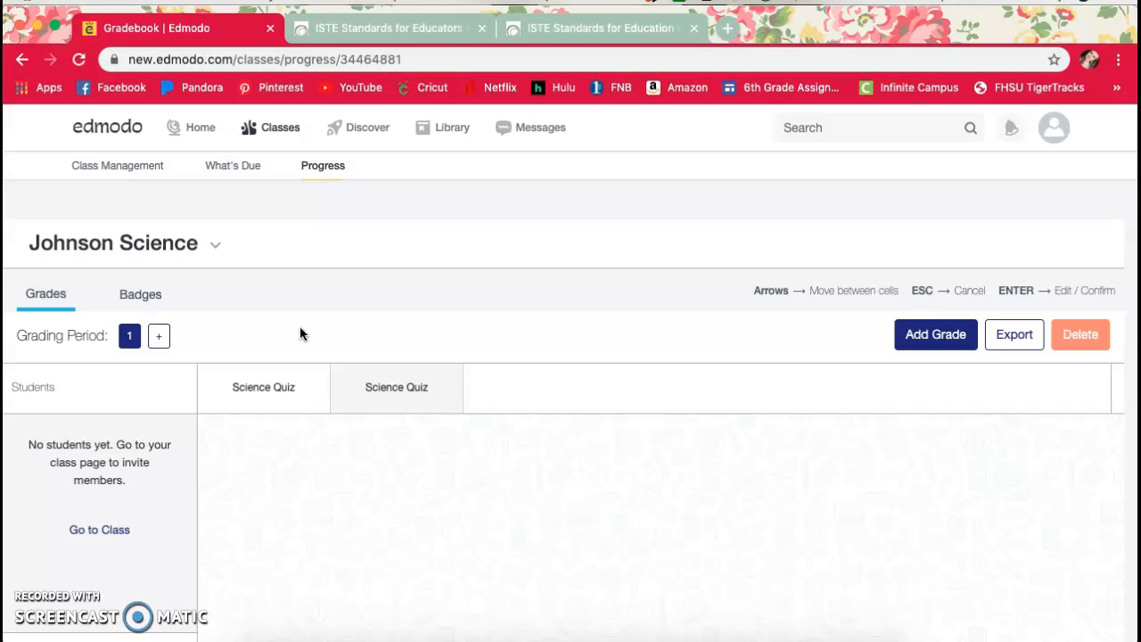
# - Return to the Edmodo home page and view the ISTE Standards for Educators and for Education Leaders pages
pyautogui.click(199, 129)
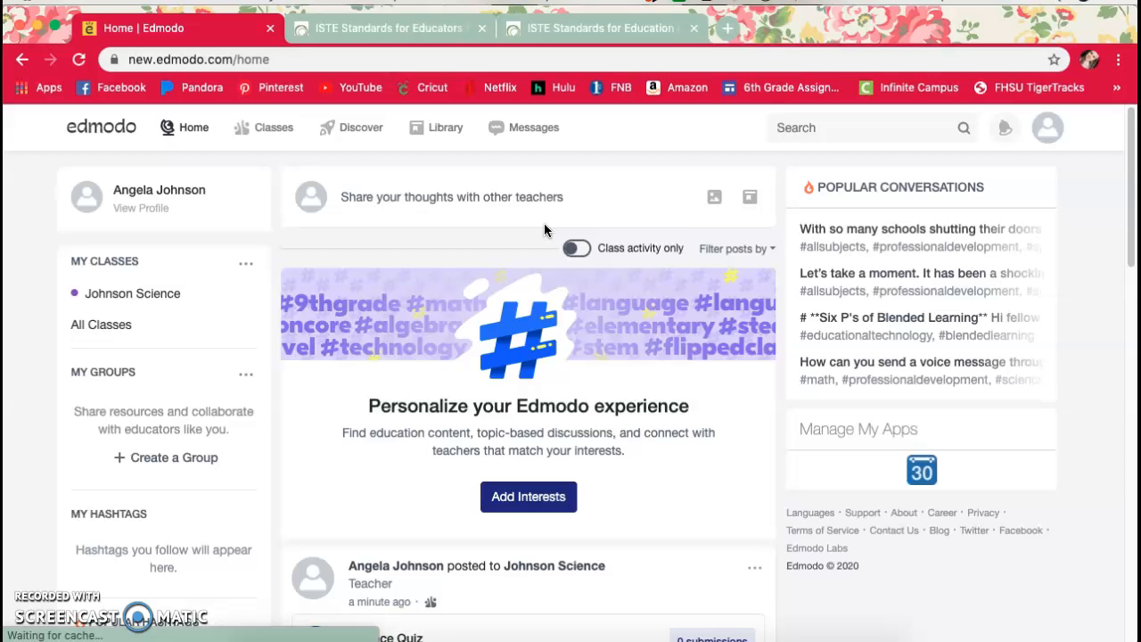
pyautogui.click(434, 47)
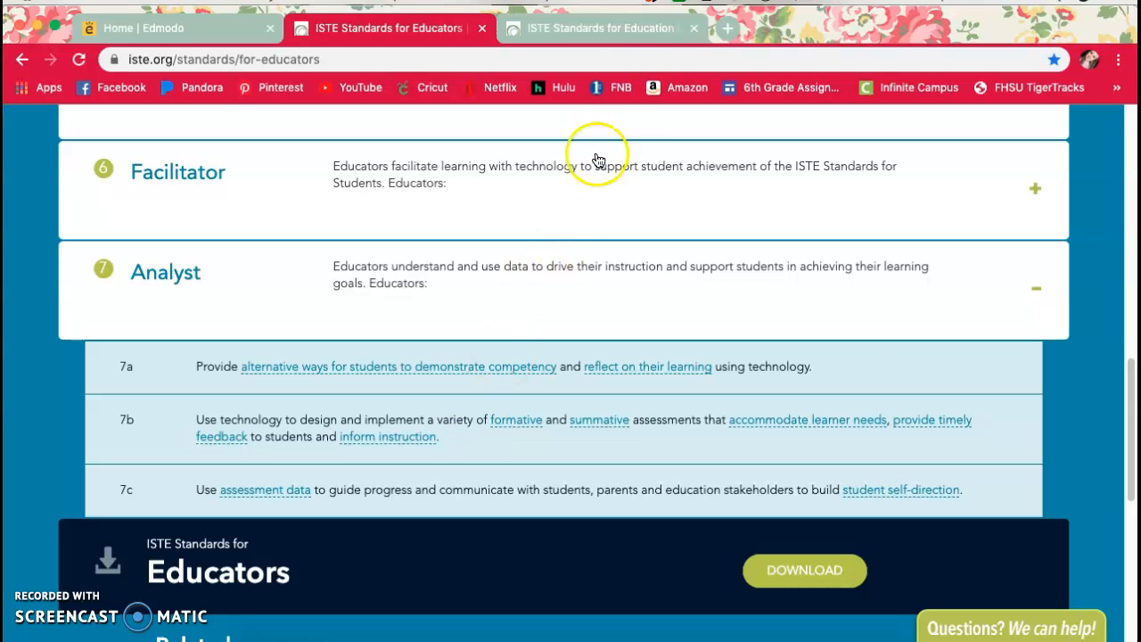
pyautogui.click(622, 36)
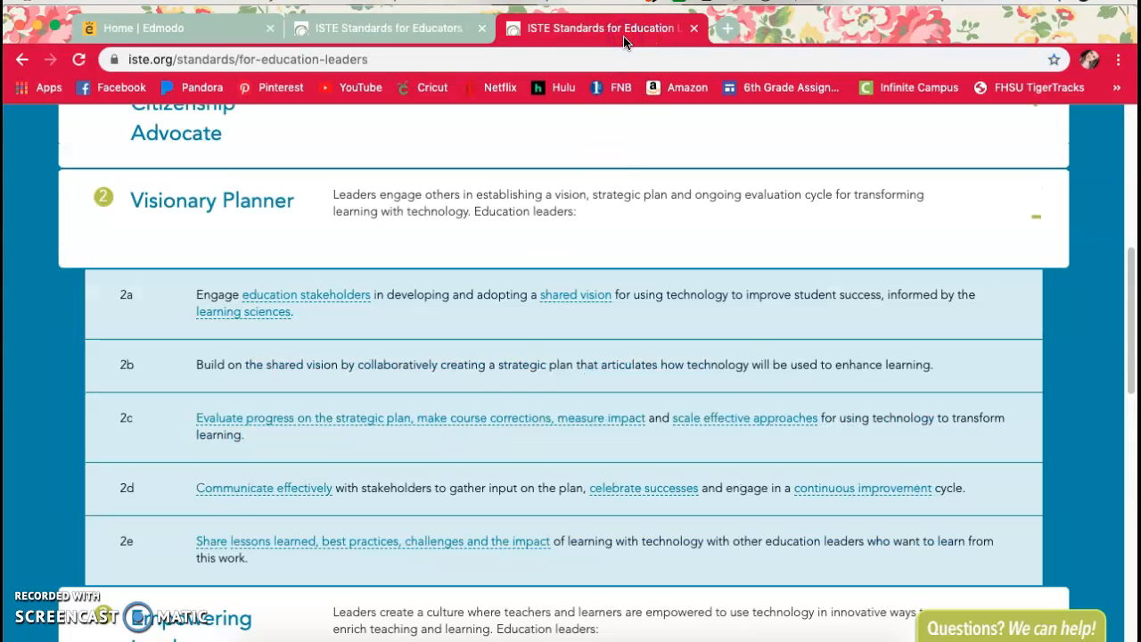